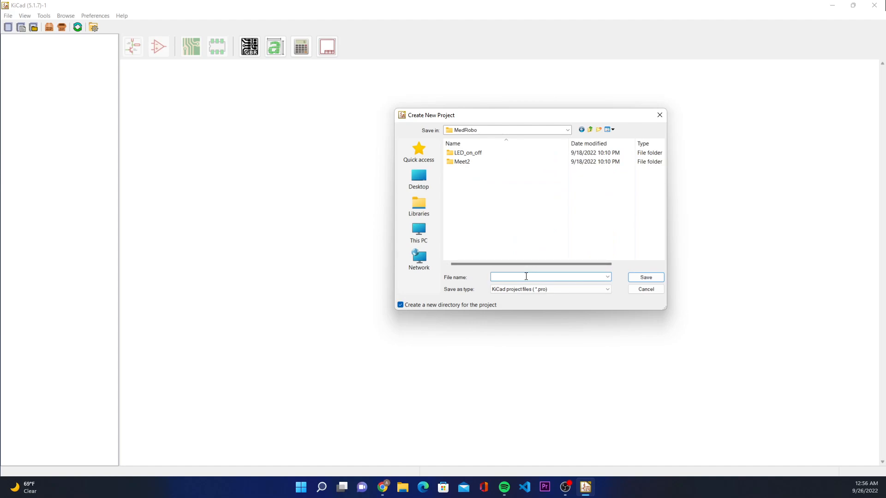
Step: Name the new project KiCAD_demo and save it in the MedRobo folder
{"action": "type", "text": "CAD_demo"}
{"action": "key", "text": "Return"}
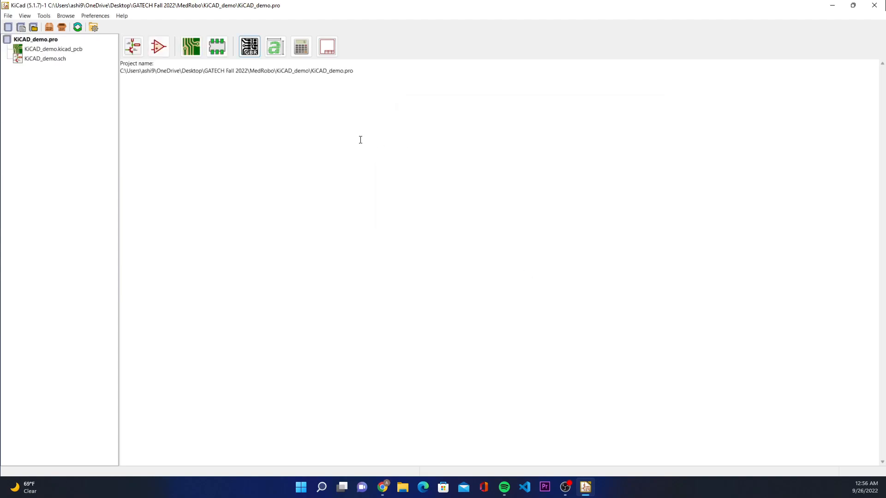
{"action": "left_click", "coordinate": [68, 51]}
{"action": "left_click", "coordinate": [67, 62]}
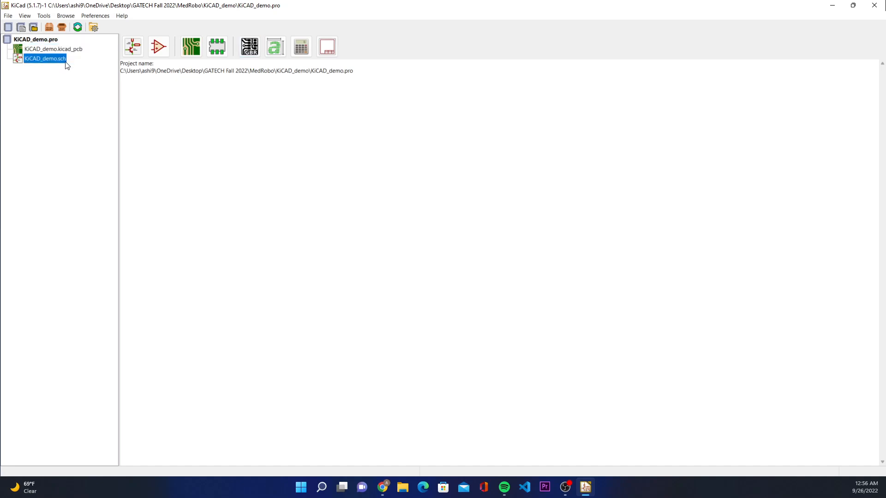
{"action": "left_click", "coordinate": [46, 41]}
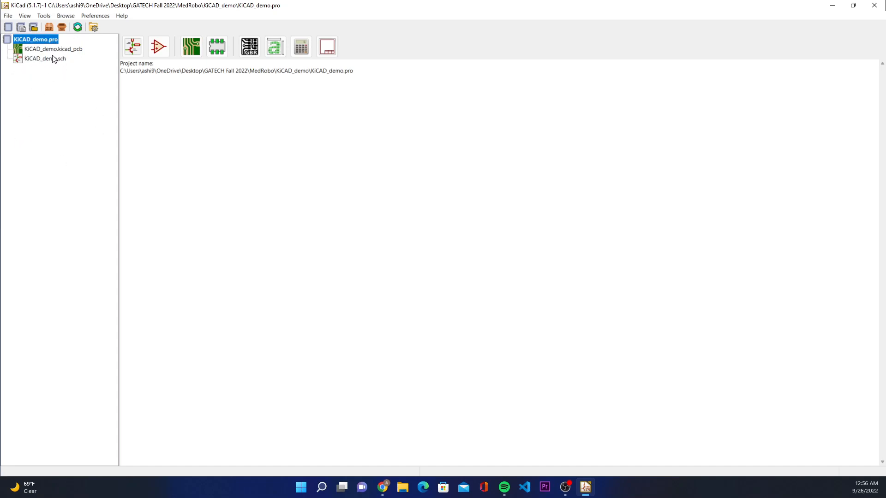
{"action": "left_click", "coordinate": [54, 49]}
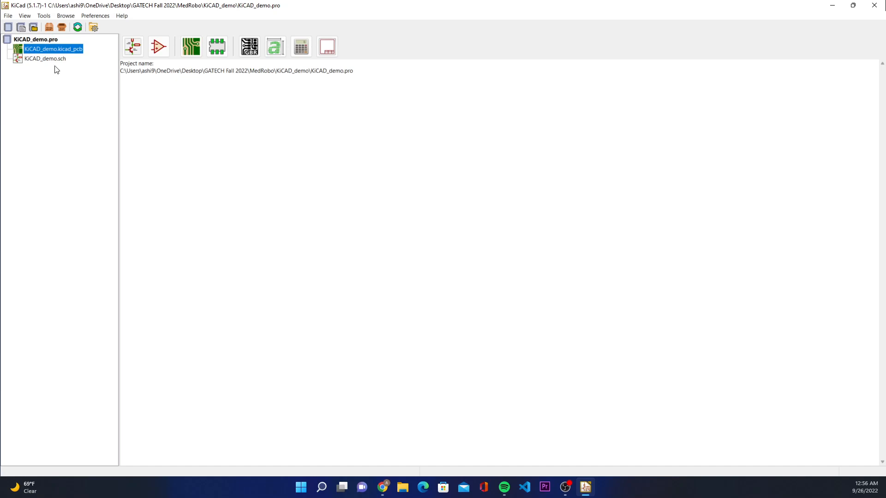
{"action": "left_click", "coordinate": [61, 61]}
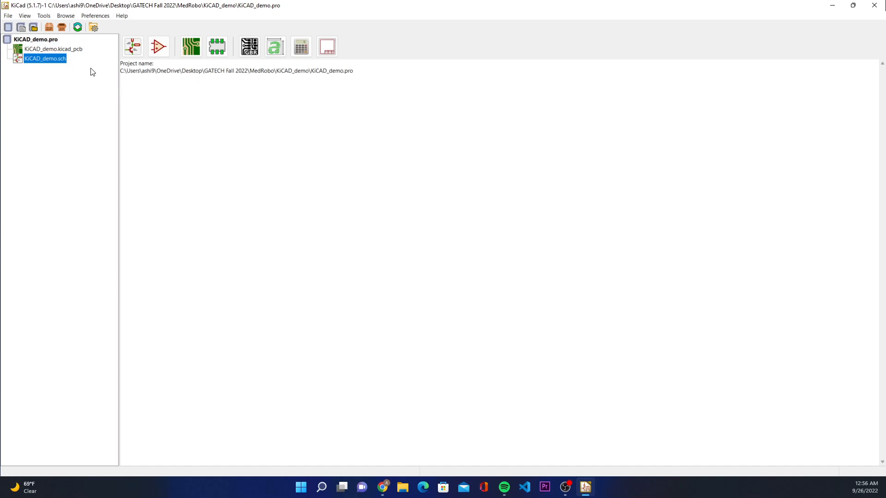
{"action": "left_click", "coordinate": [72, 51]}
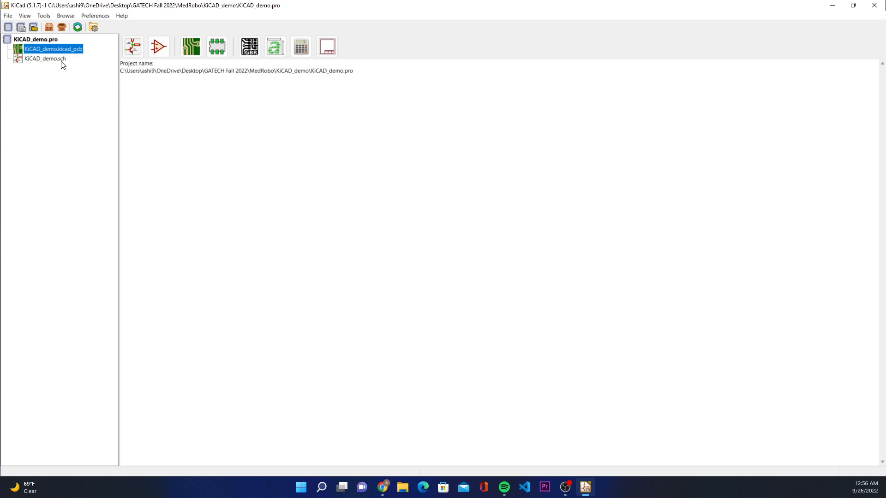
{"action": "left_click", "coordinate": [62, 60]}
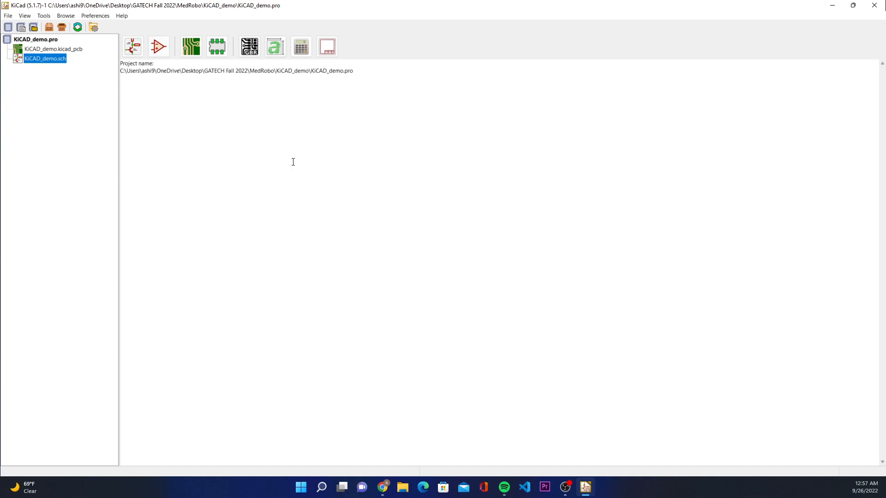
Step: Open the schematic file KiCAD_demo.sch in the schematic editor
{"action": "left_click", "coordinate": [162, 112]}
{"action": "left_click", "coordinate": [93, 112]}
{"action": "double_click", "coordinate": [53, 62]}
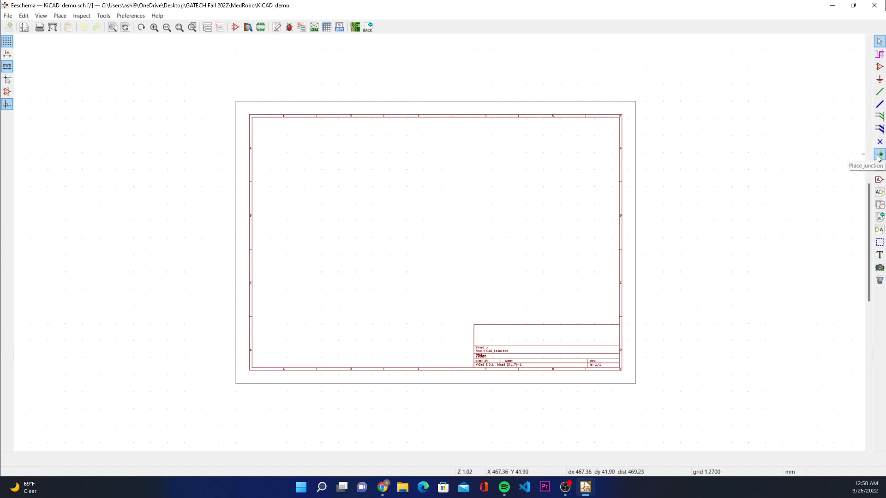
{"action": "left_click", "coordinate": [878, 42]}
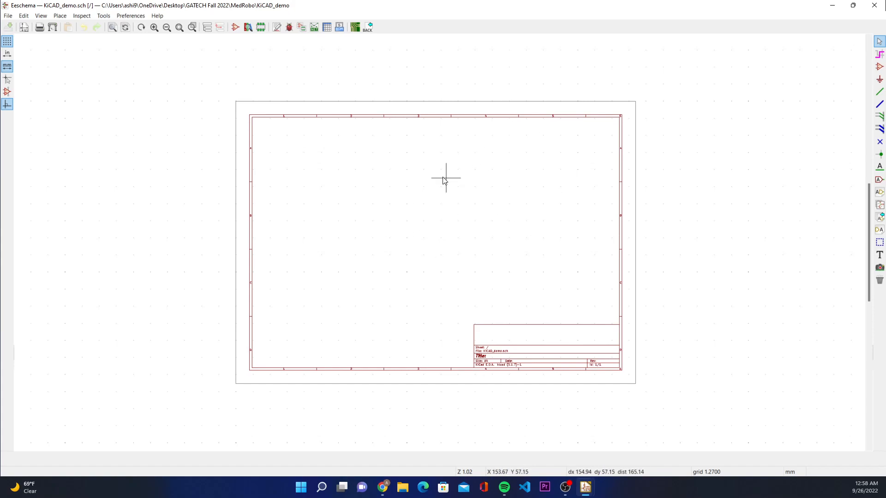
{"action": "left_click", "coordinate": [879, 56]}
{"action": "left_click", "coordinate": [880, 80]}
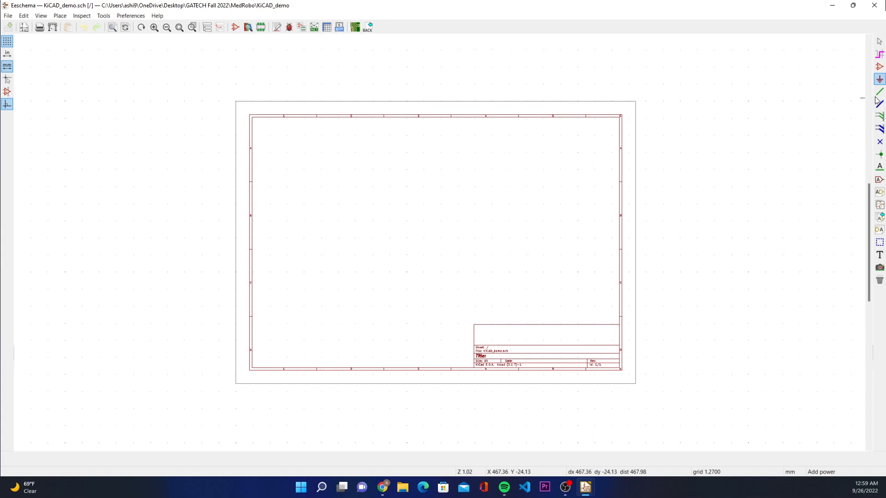
Step: Start placing a symbol on the sheet and search the symbol library for "resistor"
{"action": "left_click", "coordinate": [879, 67]}
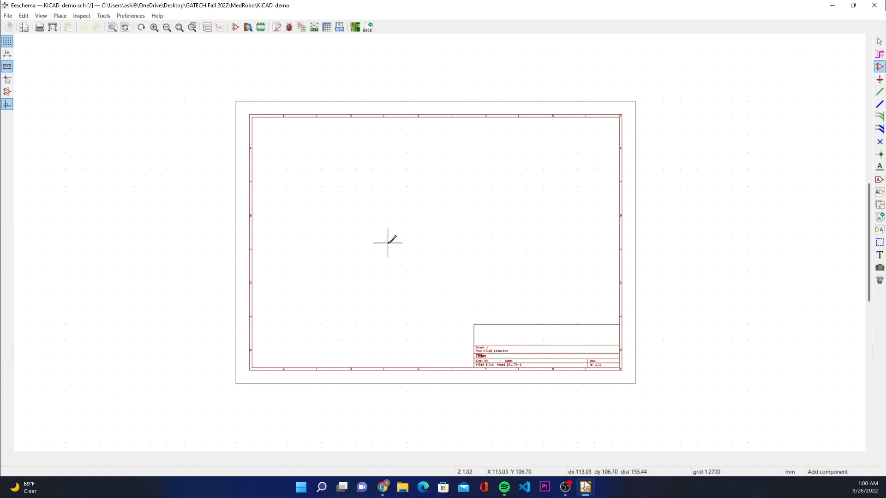
{"action": "left_click", "coordinate": [444, 193]}
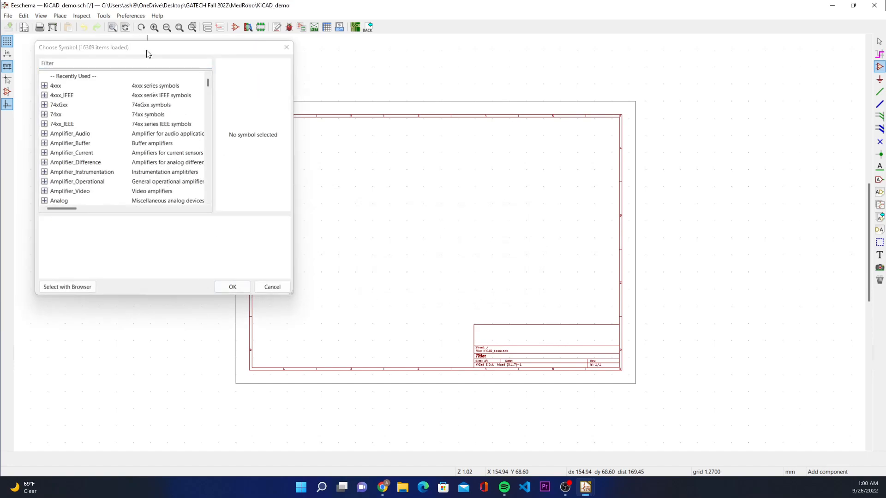
{"action": "left_click", "coordinate": [122, 54]}
{"action": "left_click_drag", "start_coordinate": [74, 48], "coordinate": [178, 65]}
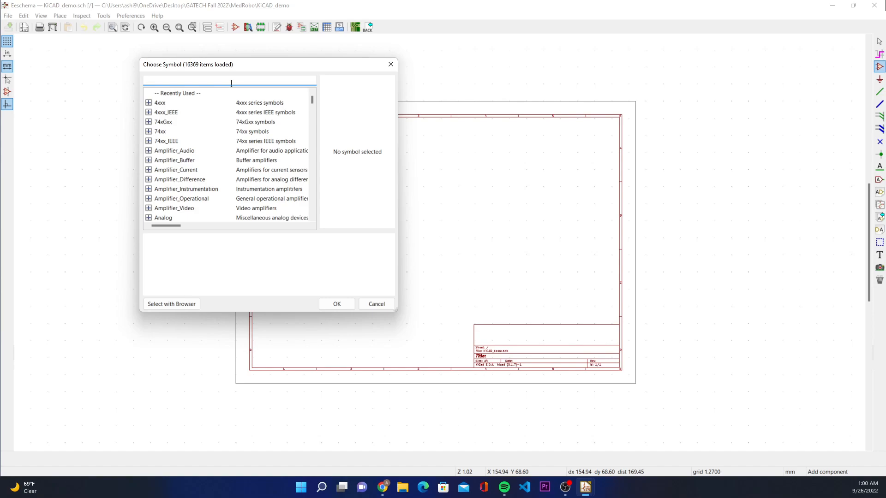
{"action": "type", "text": "resi"}
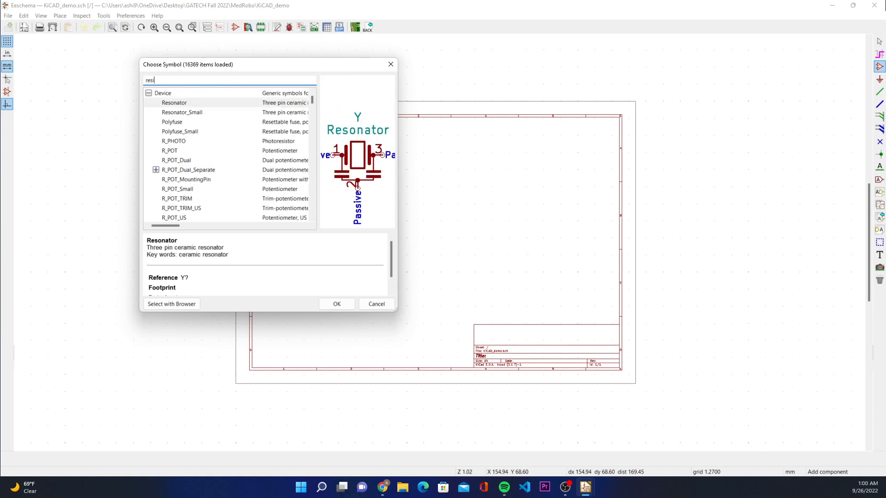
{"action": "type", "text": "ste"}
{"action": "key", "text": "BackSpace"}
{"action": "type", "text": "or"}
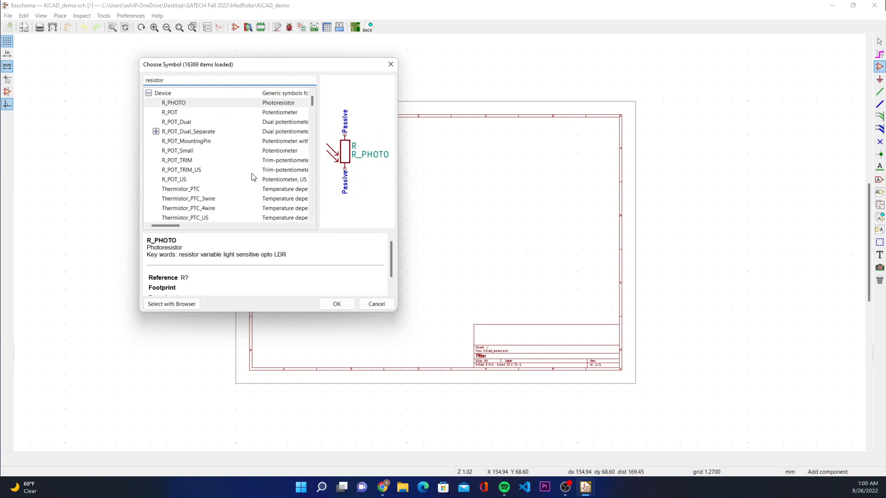
Step: Choose the generic resistor symbol R from the Device library and place it in the sheet's B row
{"action": "scroll", "coordinate": [249, 124], "scroll_direction": "down", "scroll_amount": 20}
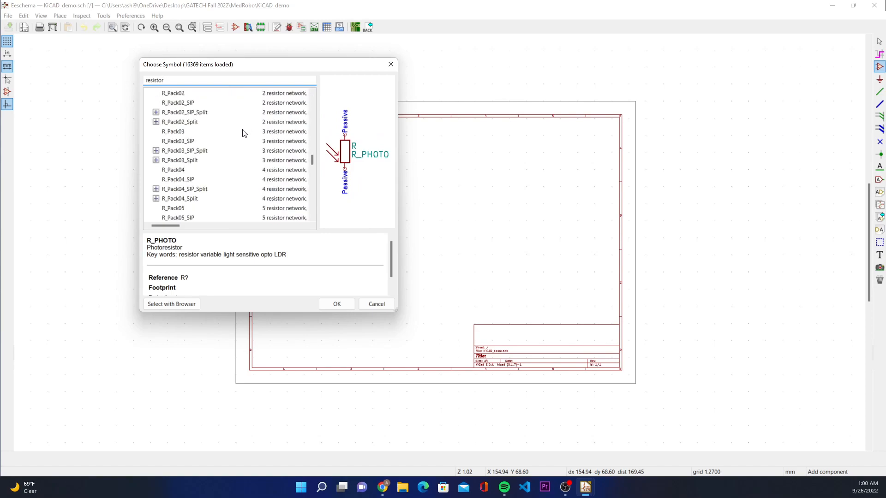
{"action": "scroll", "coordinate": [244, 133], "scroll_direction": "up", "scroll_amount": 20}
{"action": "scroll", "coordinate": [244, 133], "scroll_direction": "up", "scroll_amount": 2}
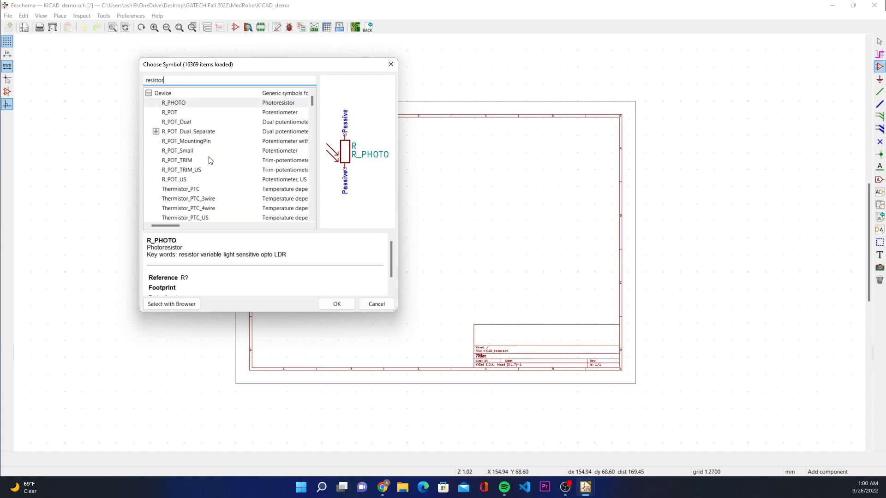
{"action": "scroll", "coordinate": [214, 167], "scroll_direction": "down", "scroll_amount": 2}
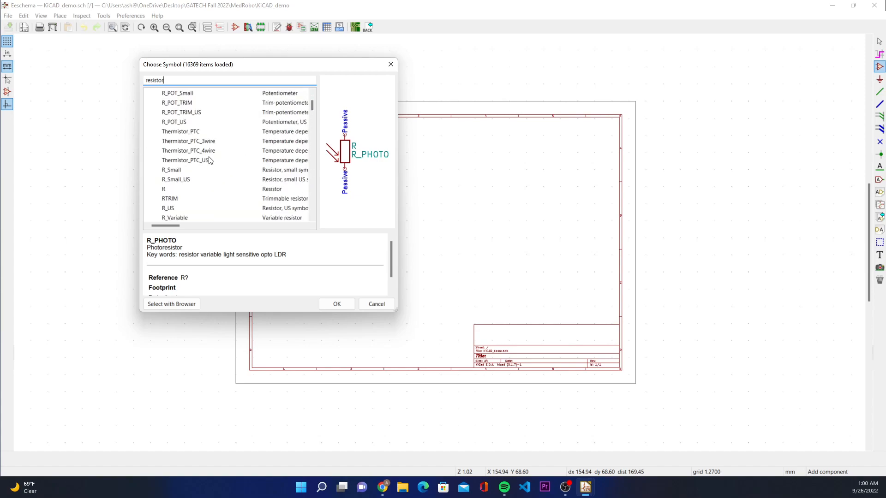
{"action": "left_click", "coordinate": [282, 190]}
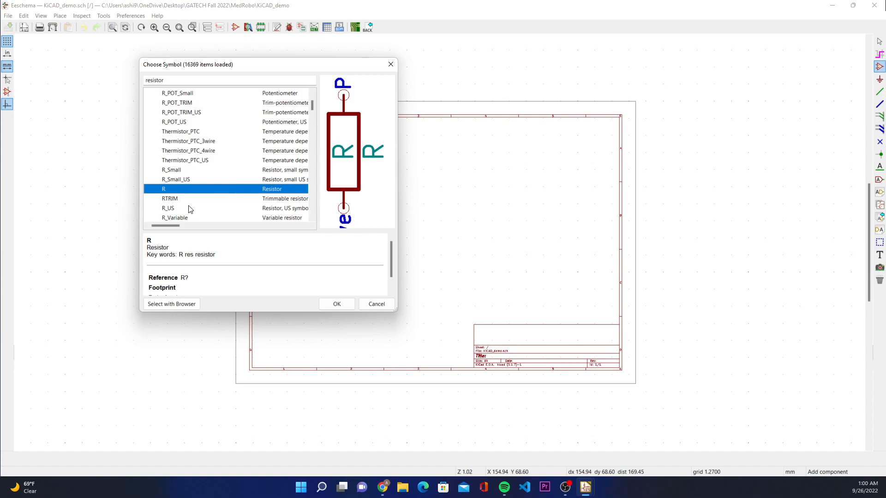
{"action": "left_click", "coordinate": [337, 303]}
{"action": "scroll", "coordinate": [439, 240], "scroll_direction": "up", "scroll_amount": 6}
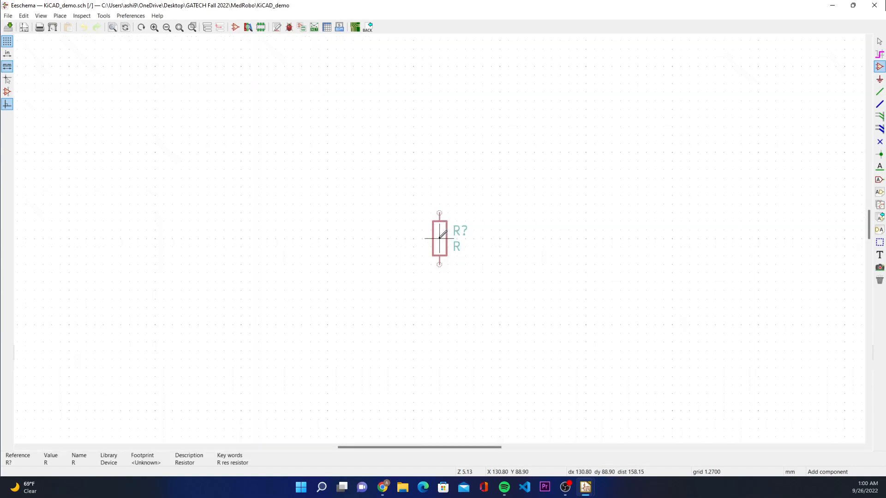
{"action": "scroll", "coordinate": [438, 238], "scroll_direction": "down", "scroll_amount": 3}
{"action": "left_click", "coordinate": [389, 222]}
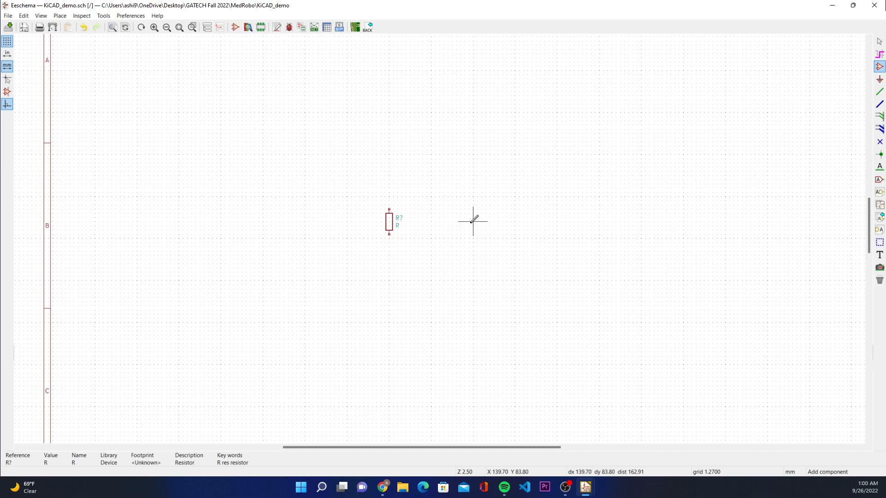
Step: Place two more R resistor symbols beside the first, forming an evenly spaced horizontal row of three
{"action": "left_click", "coordinate": [423, 221]}
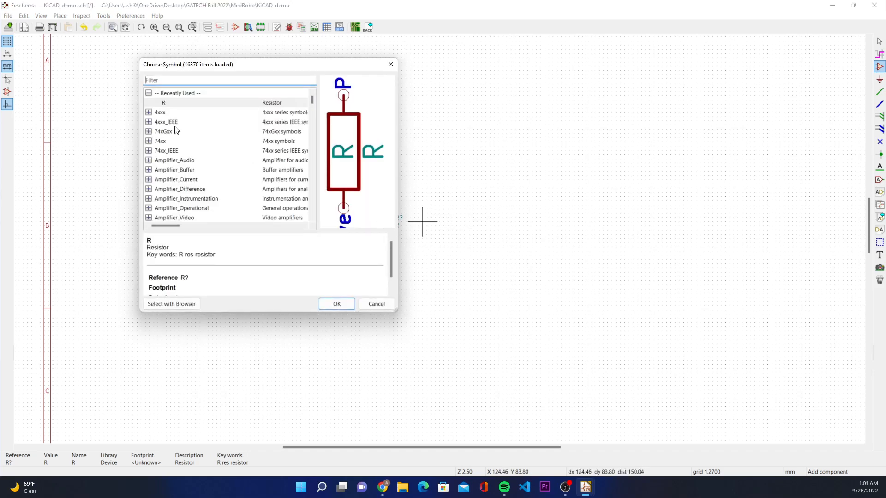
{"action": "left_click", "coordinate": [337, 303]}
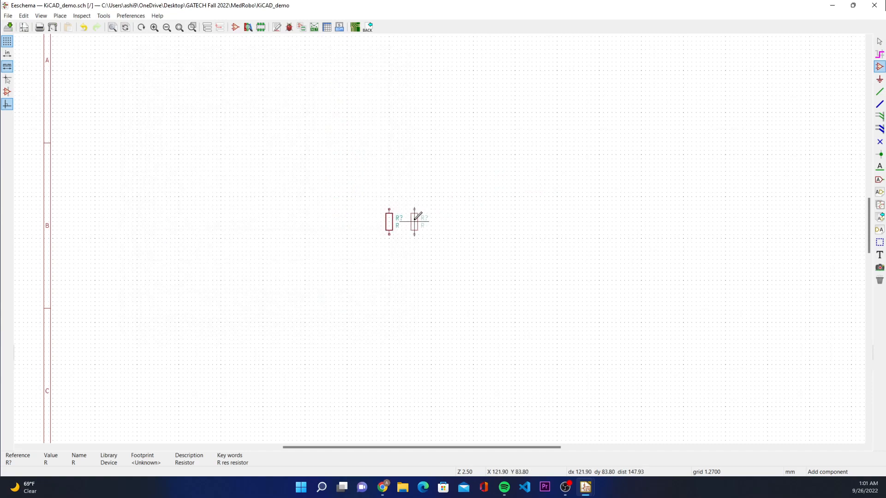
{"action": "left_click", "coordinate": [415, 220]}
{"action": "left_click", "coordinate": [456, 222]}
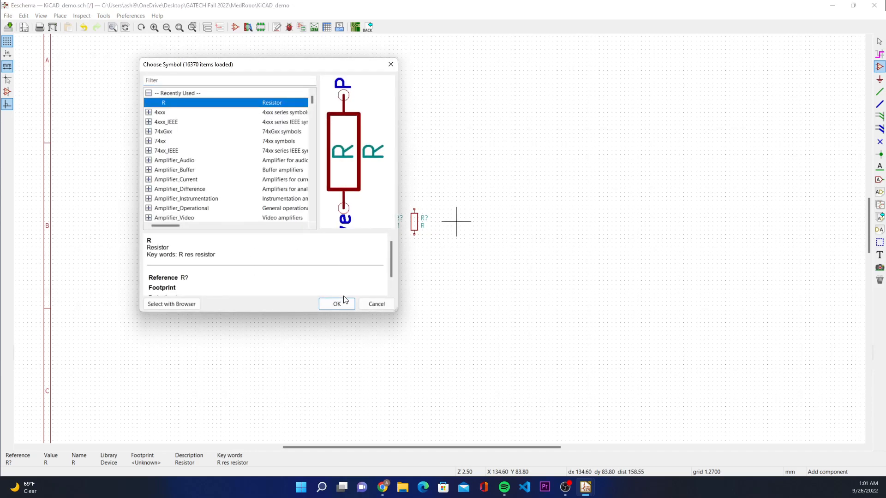
{"action": "left_click", "coordinate": [335, 301]}
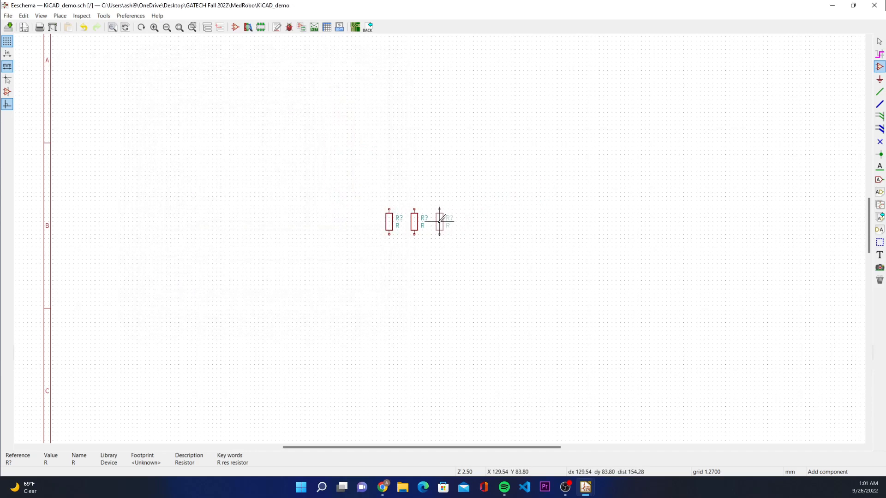
{"action": "left_click", "coordinate": [439, 221]}
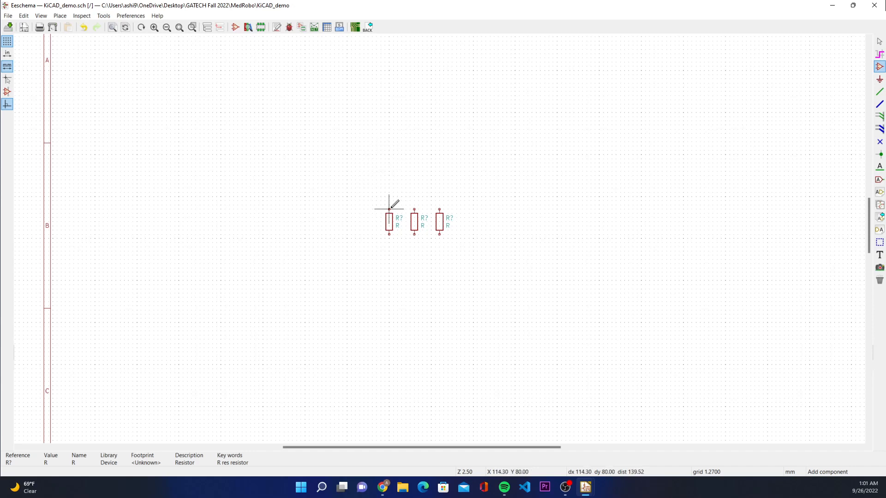
Step: Find the LED symbol in the Device library and place one LED below the first resistor and another below the middle one
{"action": "left_click", "coordinate": [515, 183]}
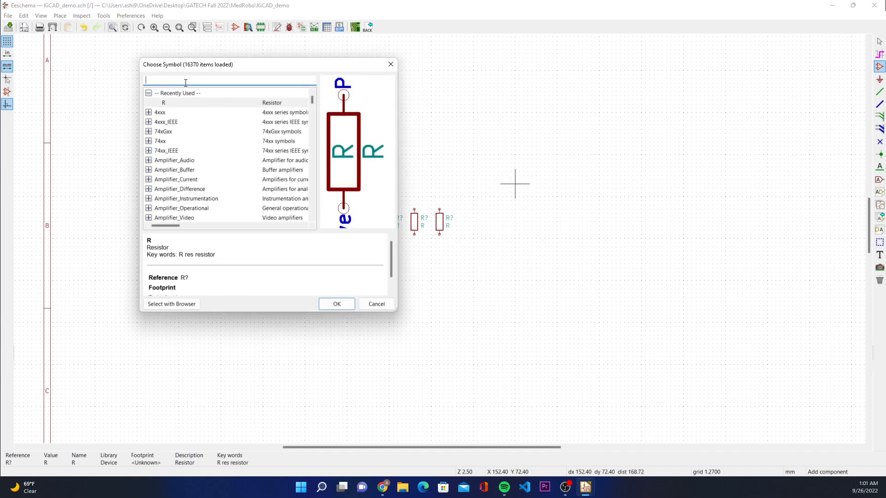
{"action": "type", "text": "LED"}
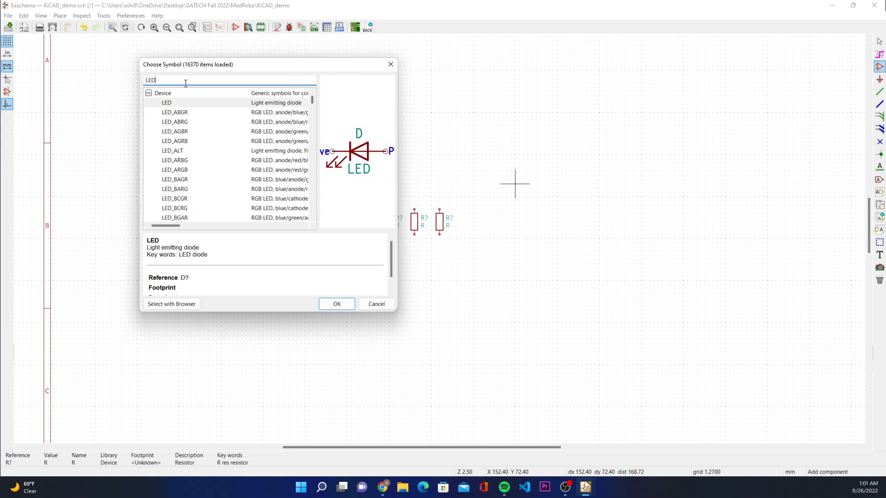
{"action": "key", "text": "Return"}
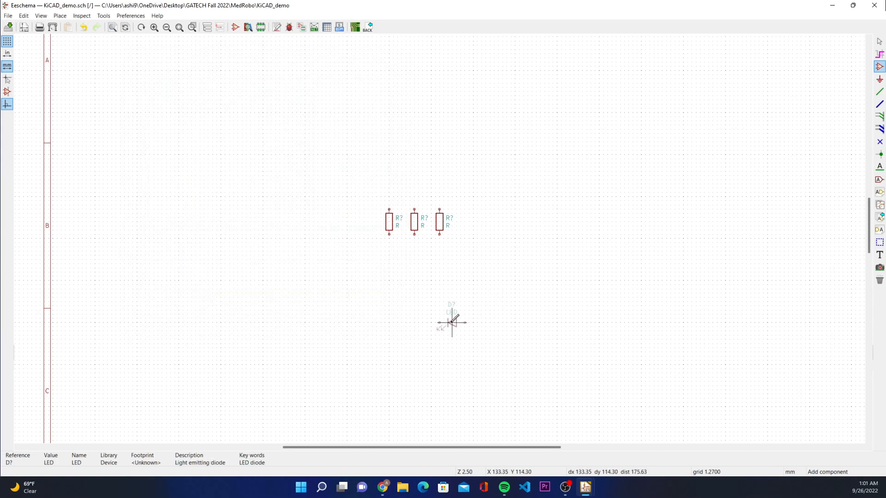
{"action": "left_click", "coordinate": [385, 259]}
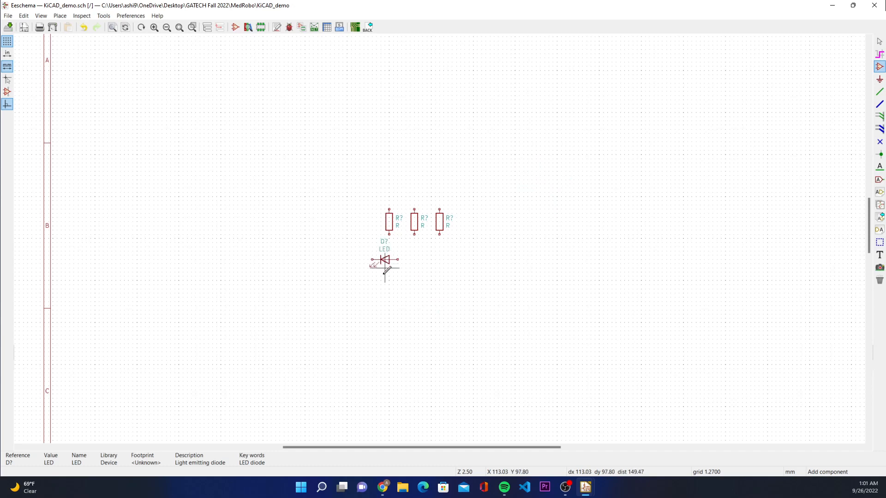
{"action": "left_click", "coordinate": [455, 261]}
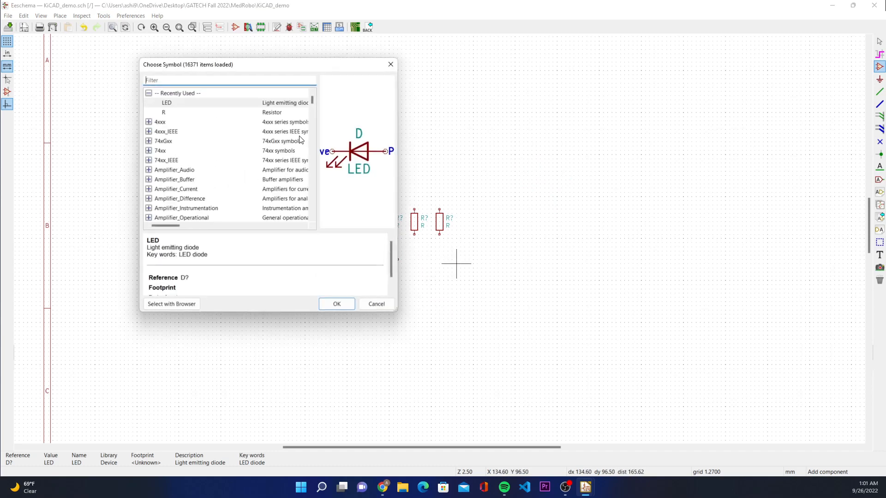
{"action": "left_click", "coordinate": [338, 303]}
{"action": "left_click", "coordinate": [414, 272]}
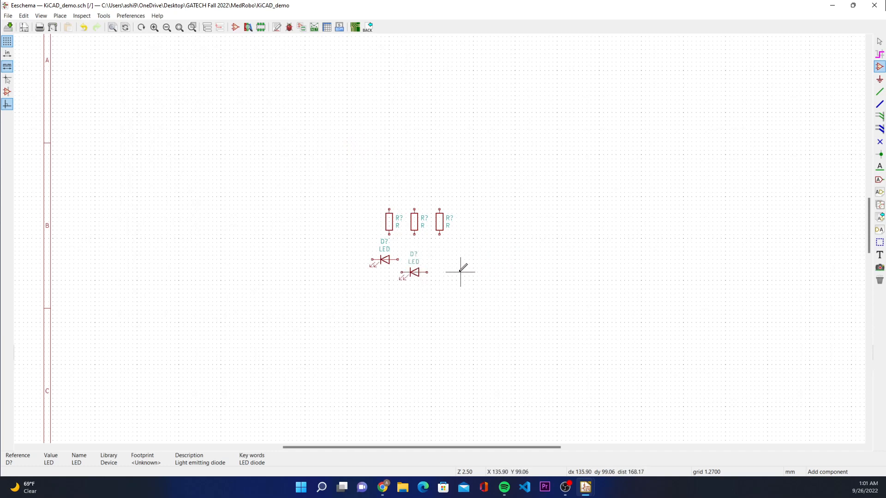
Step: Place a third LED from the recently used symbols below the third resistor and end symbol placement
{"action": "left_click", "coordinate": [279, 130]}
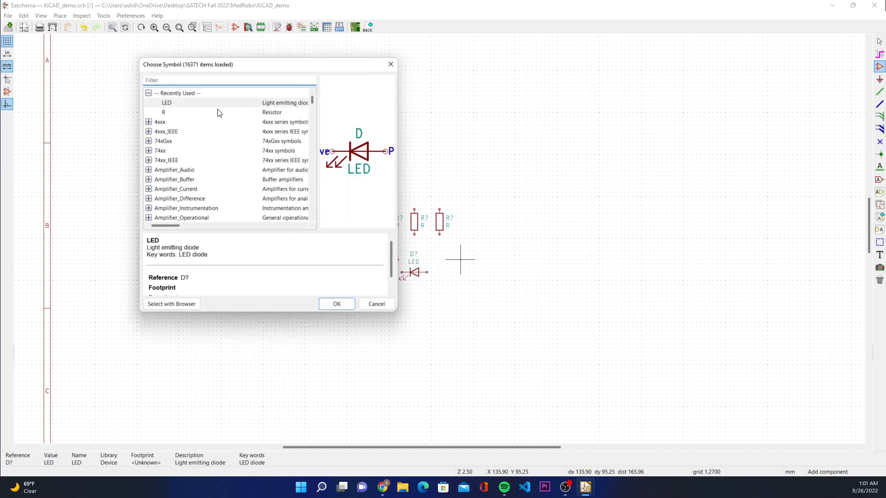
{"action": "left_click", "coordinate": [337, 303]}
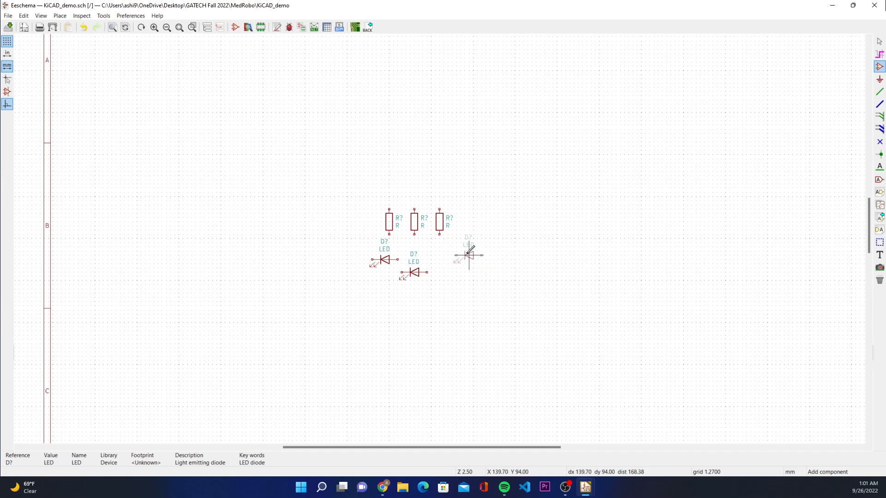
{"action": "right_click", "coordinate": [460, 255]}
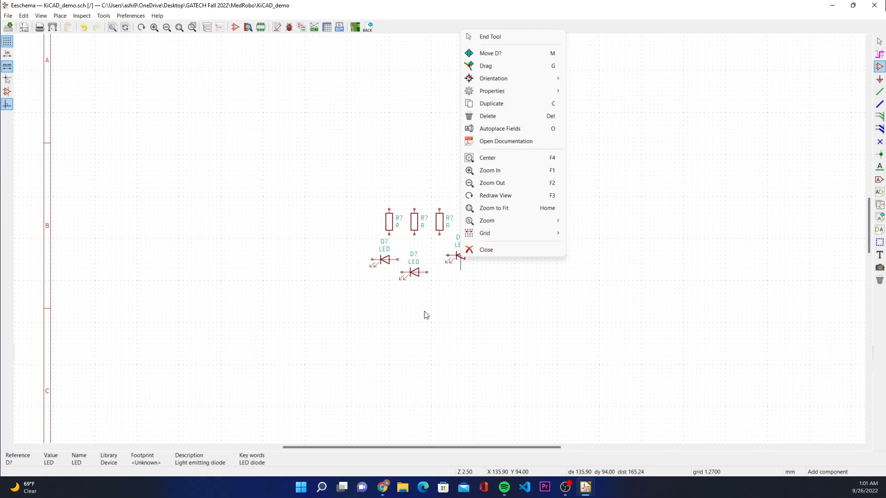
{"action": "left_click", "coordinate": [478, 316]}
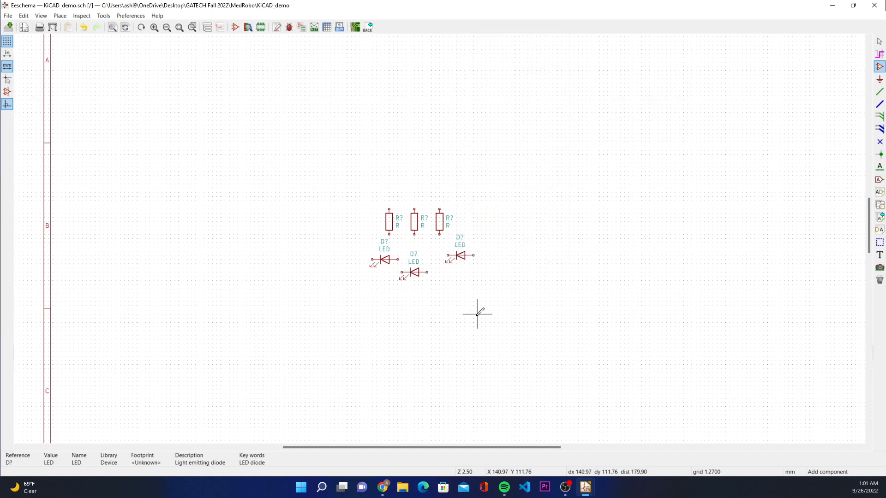
{"action": "left_click", "coordinate": [499, 298]}
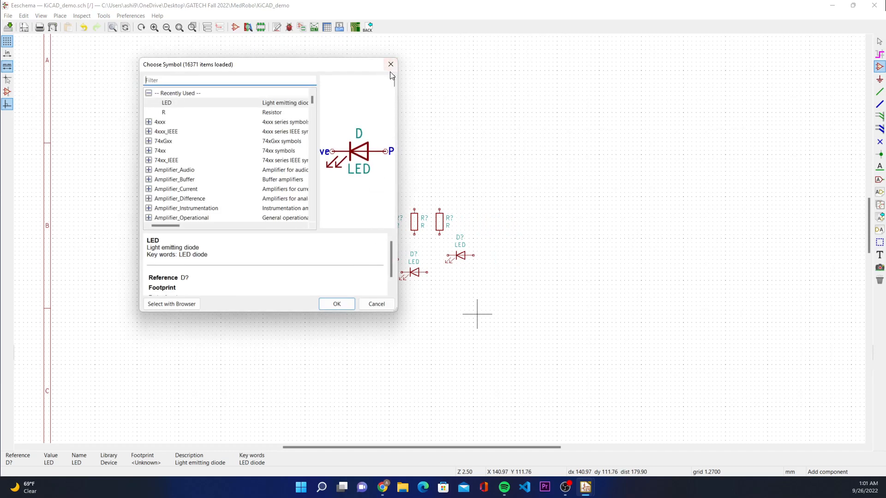
{"action": "key", "text": "Escape"}
{"action": "left_click", "coordinate": [874, 44]}
Step: Select the three LEDs as a block, rotate it counterclockwise, and place it below the resistors
{"action": "left_click_drag", "start_coordinate": [364, 243], "coordinate": [519, 298]}
{"action": "right_click", "coordinate": [541, 318]}
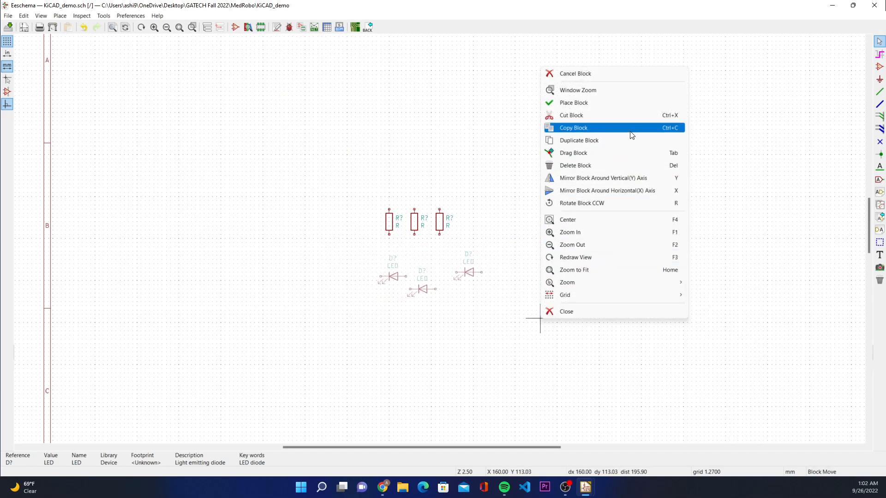
{"action": "left_click", "coordinate": [627, 203]}
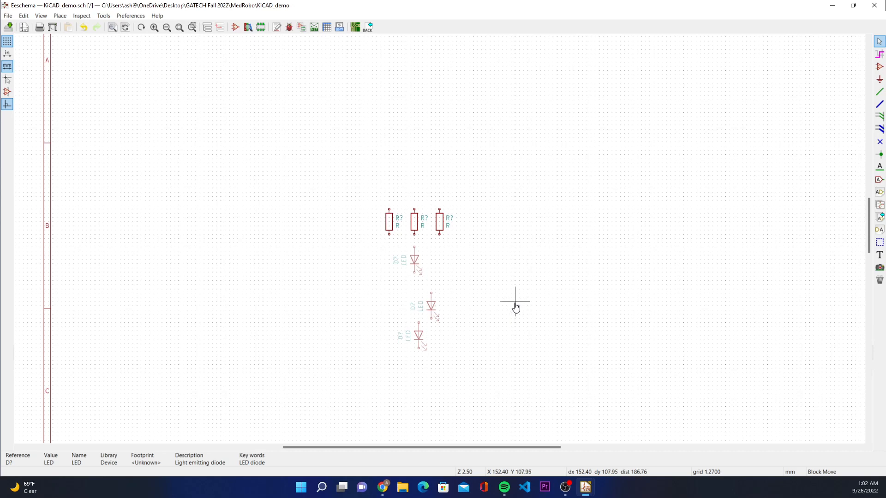
{"action": "left_click", "coordinate": [515, 308]}
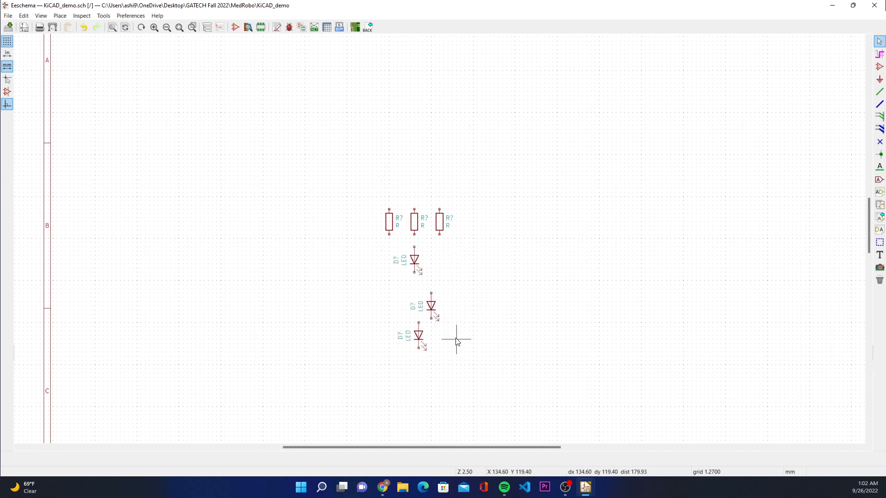
Step: Move the two lower LEDs under the first and third resistors, forming a row aligned with the middle LED
{"action": "left_click_drag", "start_coordinate": [427, 378], "coordinate": [397, 322]}
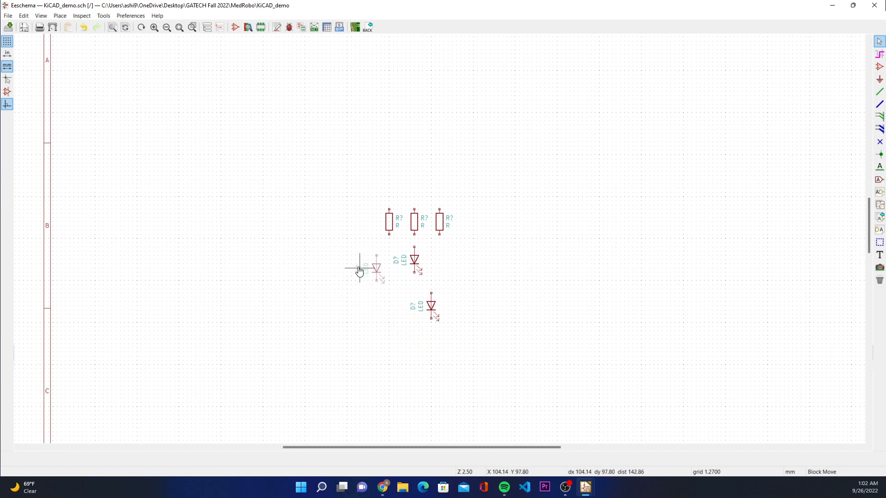
{"action": "left_click", "coordinate": [372, 260]}
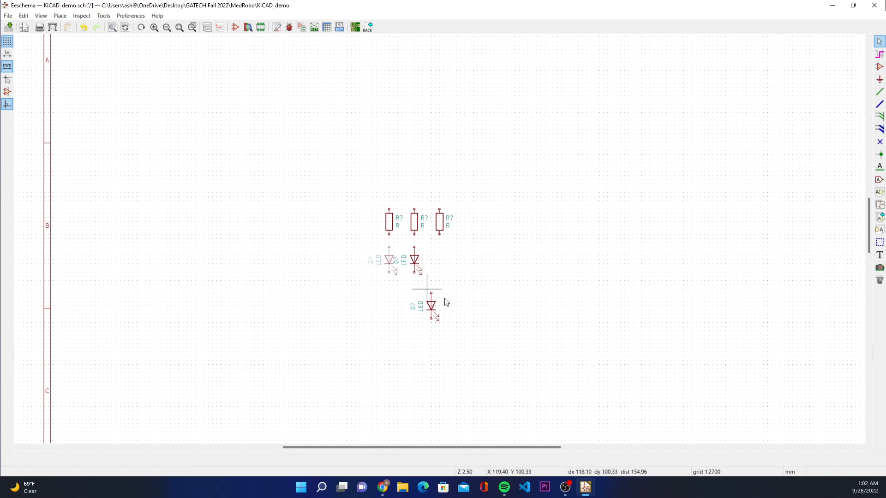
{"action": "left_click_drag", "start_coordinate": [450, 328], "coordinate": [392, 293]}
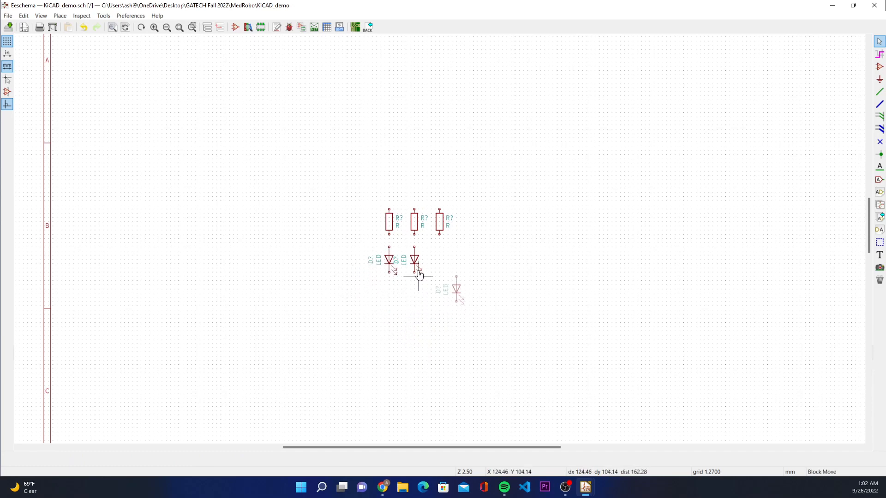
{"action": "left_click", "coordinate": [404, 249]}
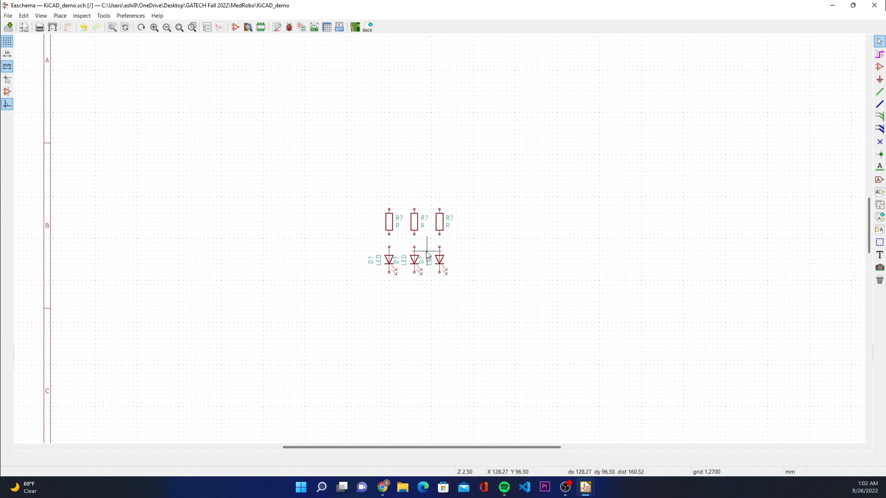
Step: Set the value of the first resistor in the row to 330 in its symbol properties
{"action": "double_click", "coordinate": [391, 222]}
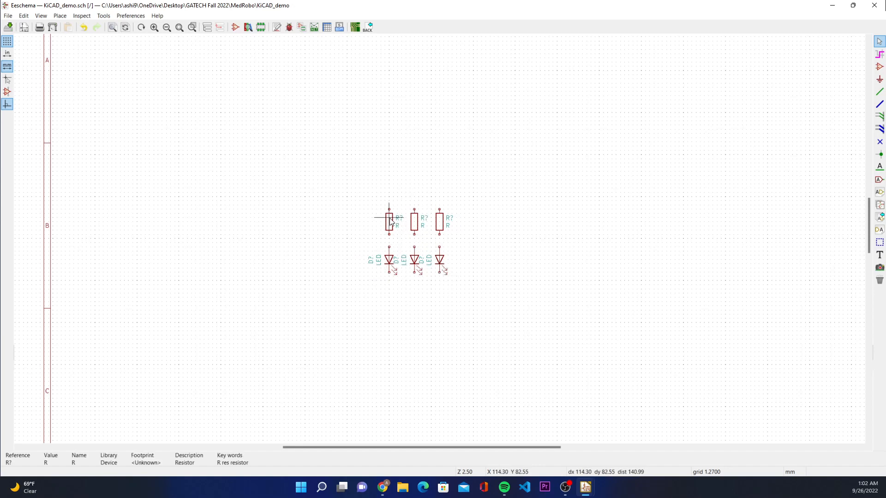
{"action": "left_click_drag", "start_coordinate": [459, 141], "coordinate": [637, 125]}
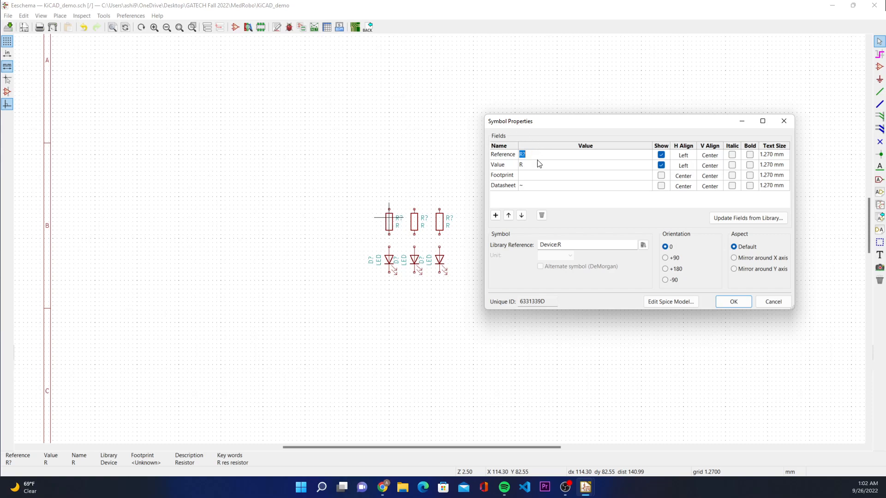
{"action": "left_click", "coordinate": [502, 166]}
{"action": "left_click", "coordinate": [521, 165]}
{"action": "key", "text": "Return"}
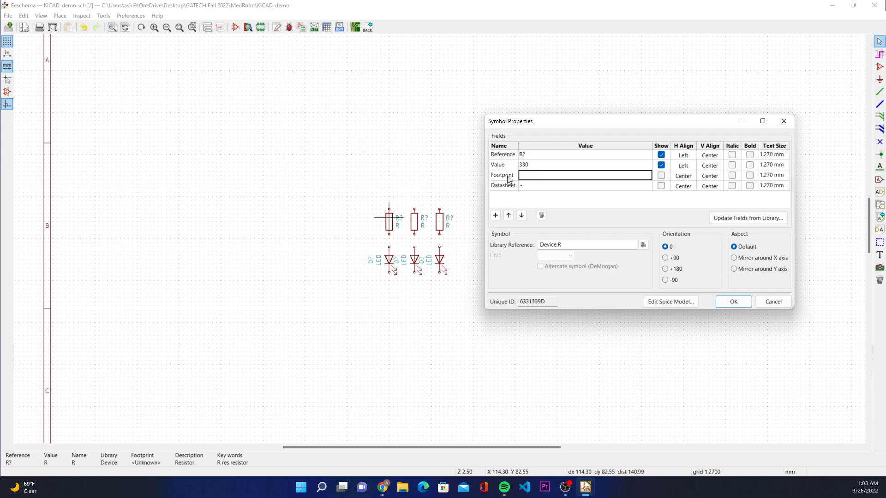
{"action": "left_click", "coordinate": [508, 166]}
{"action": "left_click", "coordinate": [538, 171]}
{"action": "left_click", "coordinate": [545, 169]}
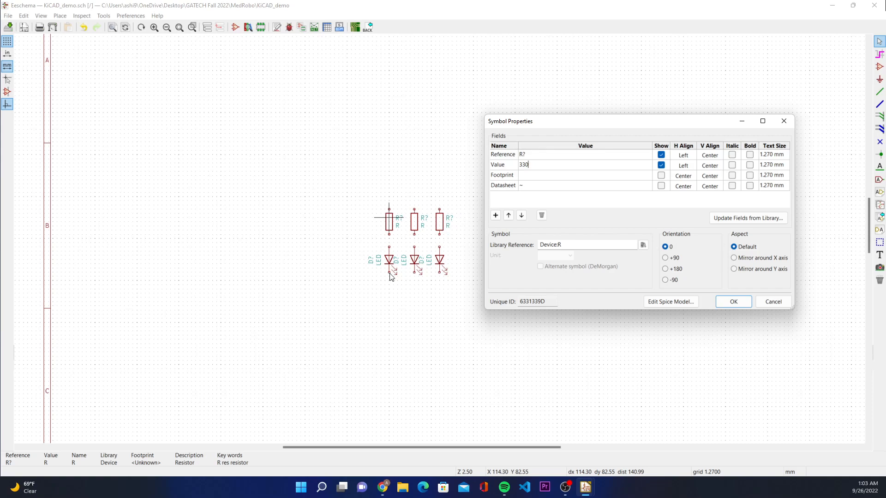
{"action": "left_click", "coordinate": [531, 158]}
{"action": "type", "text": "2"}
{"action": "left_click", "coordinate": [519, 156]}
{"action": "left_click", "coordinate": [538, 158]}
{"action": "left_click", "coordinate": [540, 158]}
{"action": "left_click", "coordinate": [735, 302]}
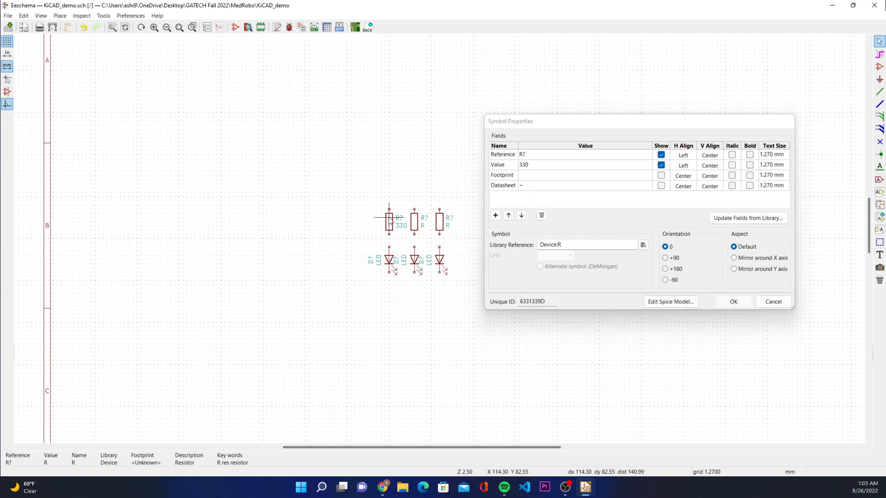
Step: Set the middle resistor's value to 330
{"action": "double_click", "coordinate": [415, 225]}
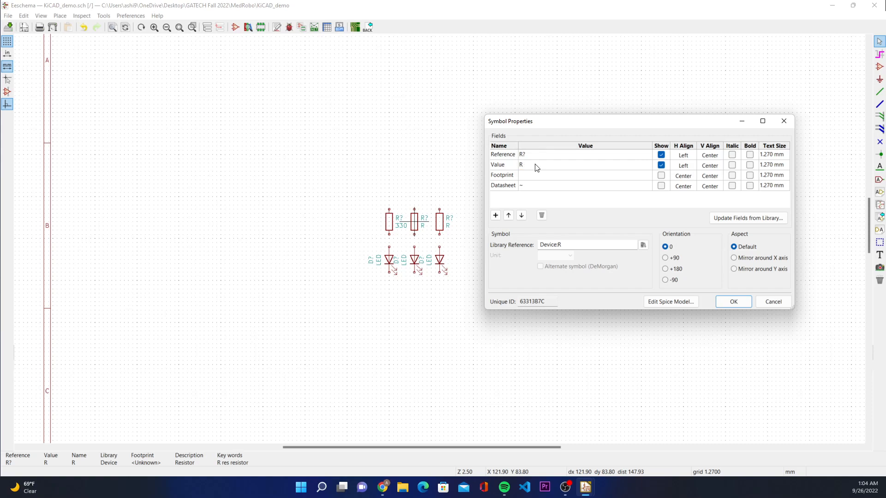
{"action": "type", "text": "330"}
{"action": "key", "text": "Return"}
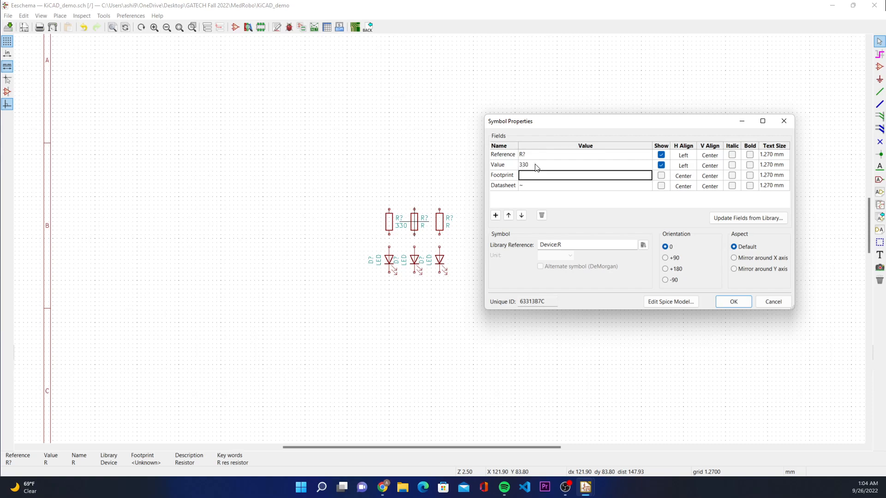
{"action": "left_click", "coordinate": [734, 302]}
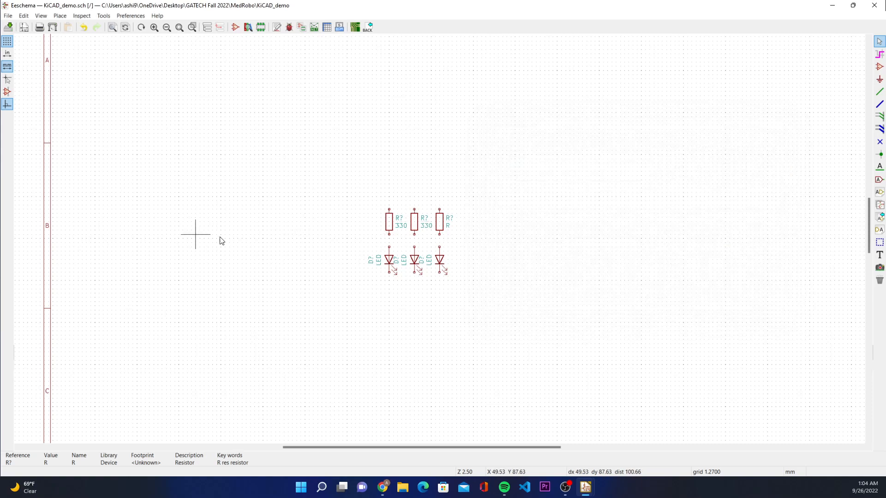
Step: Set the value of the third resistor in the row to 330
{"action": "double_click", "coordinate": [442, 223]}
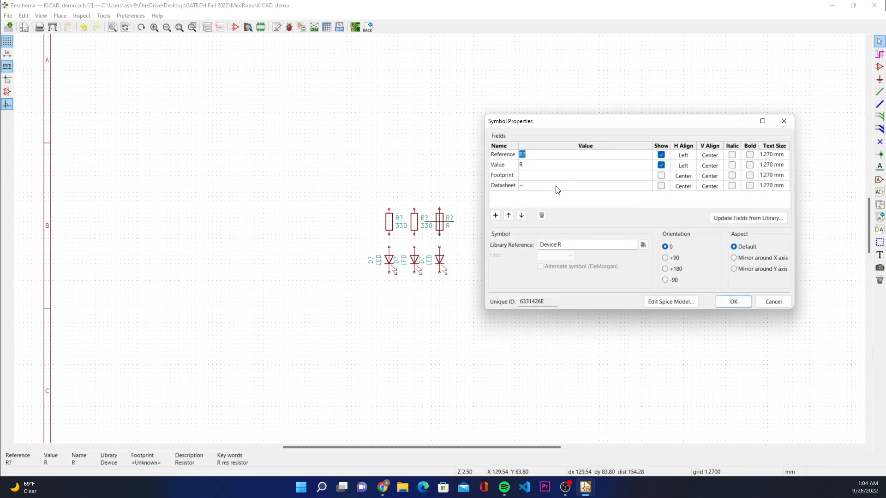
{"action": "left_click", "coordinate": [548, 167]}
{"action": "type", "text": "330"}
{"action": "key", "text": "Return"}
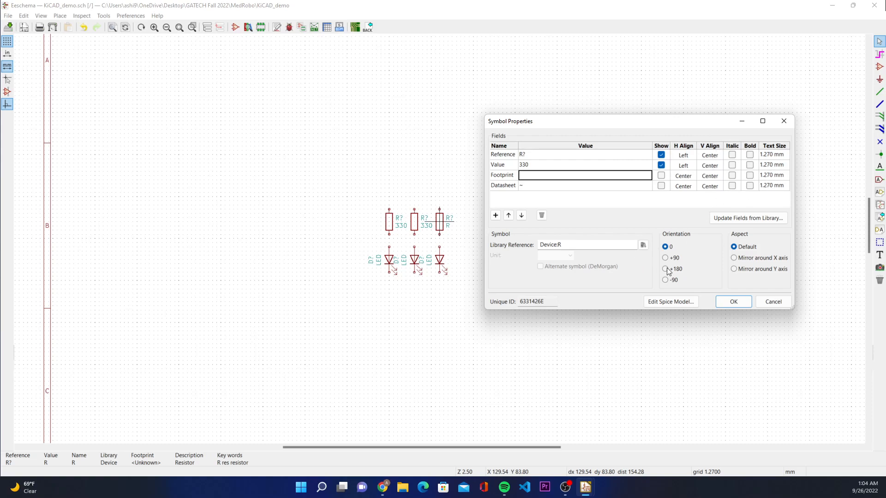
{"action": "left_click", "coordinate": [734, 302]}
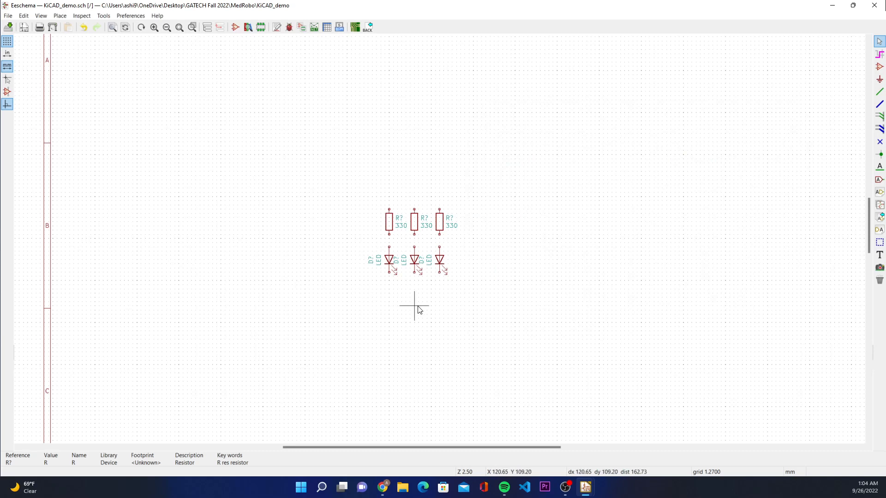
Step: Review the reference and value fields in the symbol properties of the LED below the first resistor
{"action": "double_click", "coordinate": [389, 261]}
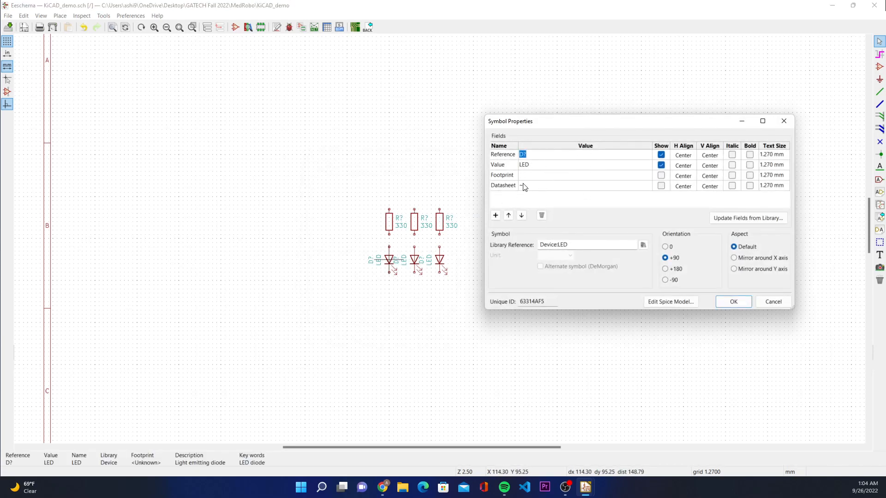
{"action": "left_click", "coordinate": [538, 168]}
{"action": "left_click", "coordinate": [538, 168]}
{"action": "left_click", "coordinate": [525, 156]}
{"action": "left_click", "coordinate": [733, 300]}
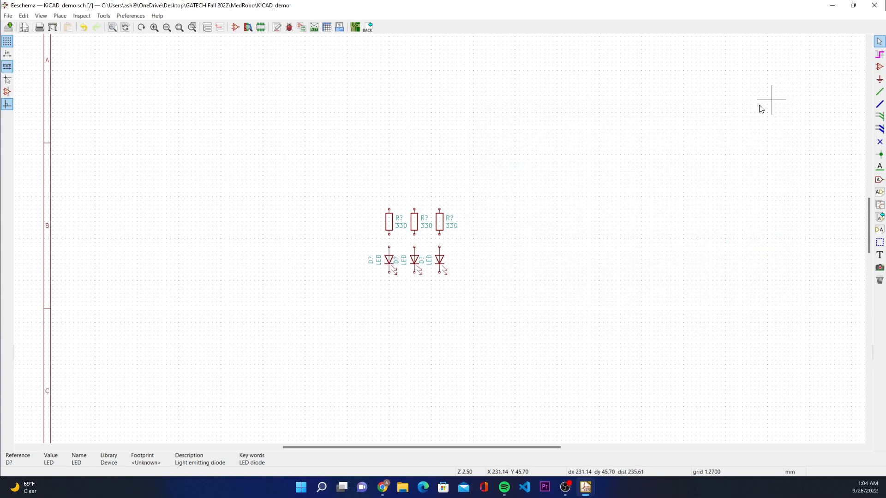
Step: Wire the lower pin of each resistor to the upper pin of the LED beneath it
{"action": "left_click", "coordinate": [880, 92]}
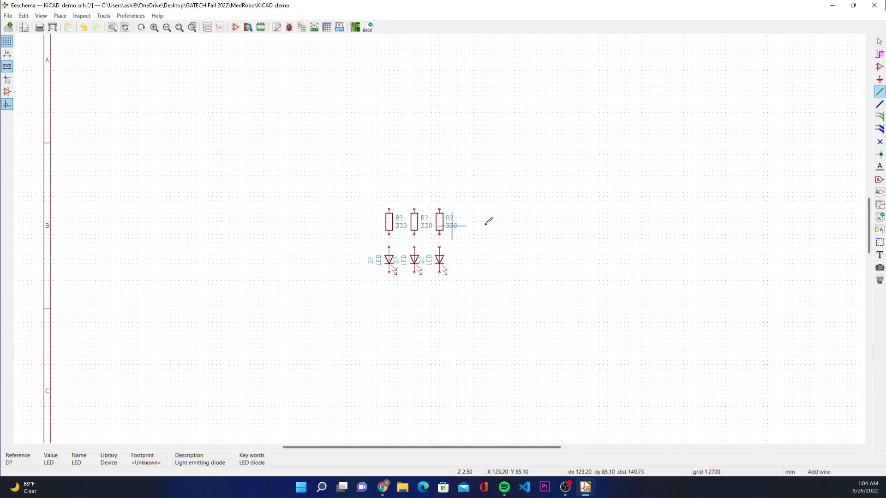
{"action": "left_click", "coordinate": [389, 235]}
{"action": "left_click", "coordinate": [389, 247]}
{"action": "left_click", "coordinate": [415, 234]}
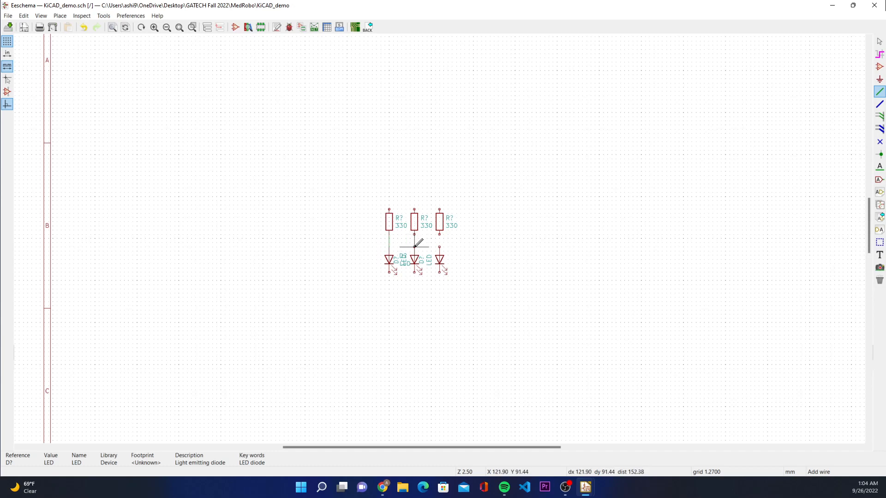
{"action": "left_click", "coordinate": [414, 247]}
{"action": "left_click", "coordinate": [439, 235]}
{"action": "left_click", "coordinate": [439, 246]}
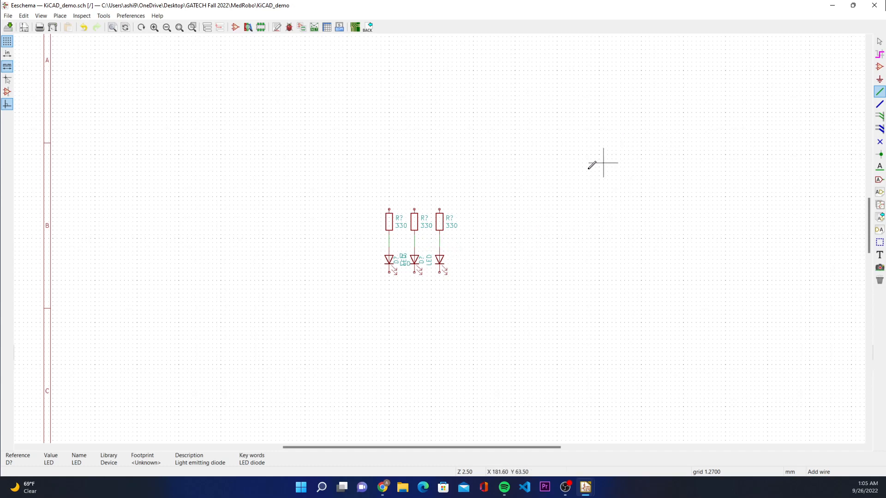
Step: Join the lower pins of all three LEDs with one common horizontal wire beneath them
{"action": "left_click", "coordinate": [389, 273]}
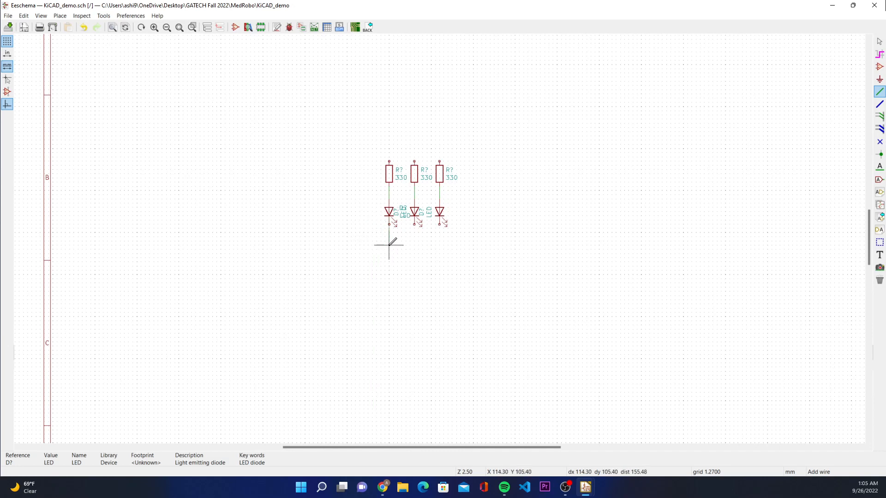
{"action": "left_click", "coordinate": [389, 240]}
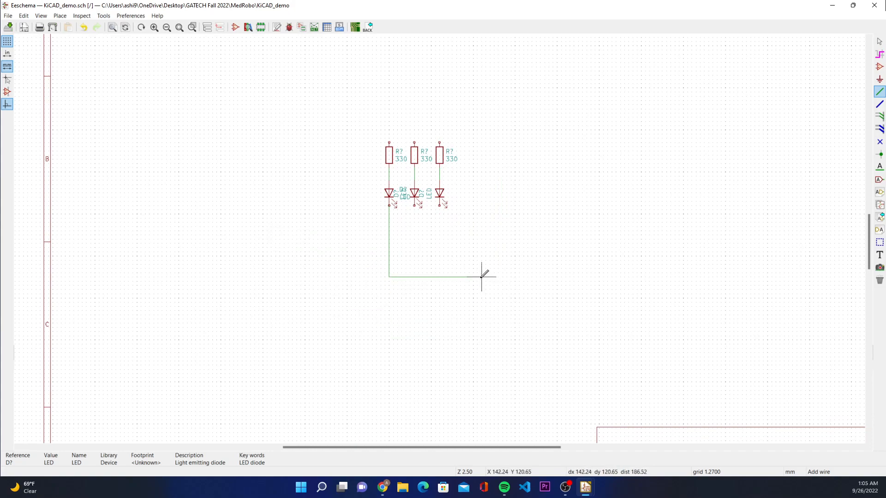
{"action": "left_click", "coordinate": [414, 206]}
{"action": "left_click", "coordinate": [414, 222]}
{"action": "left_click", "coordinate": [439, 210]}
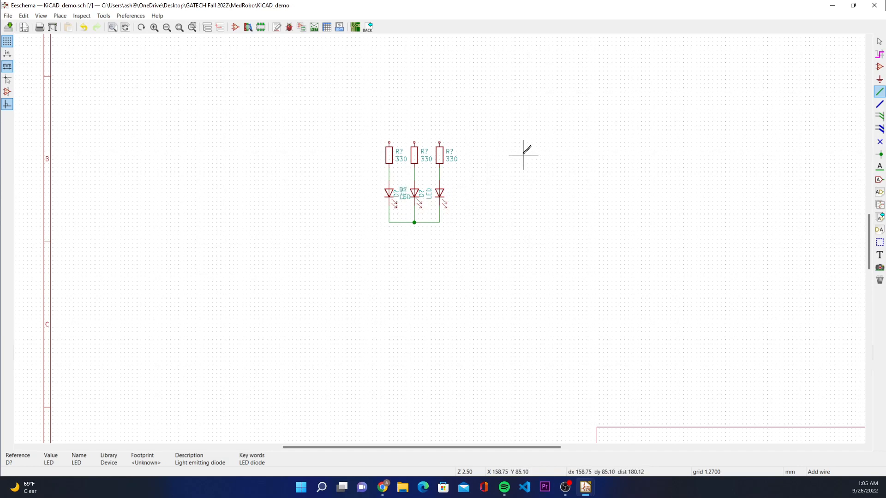
{"action": "left_click", "coordinate": [879, 41]}
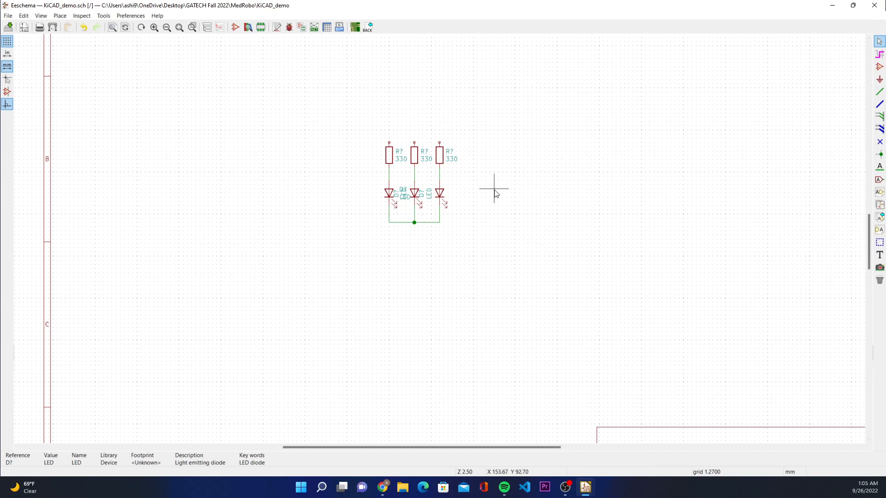
Step: Hide the reference and value texts of the LED below the first resistor
{"action": "double_click", "coordinate": [388, 193]}
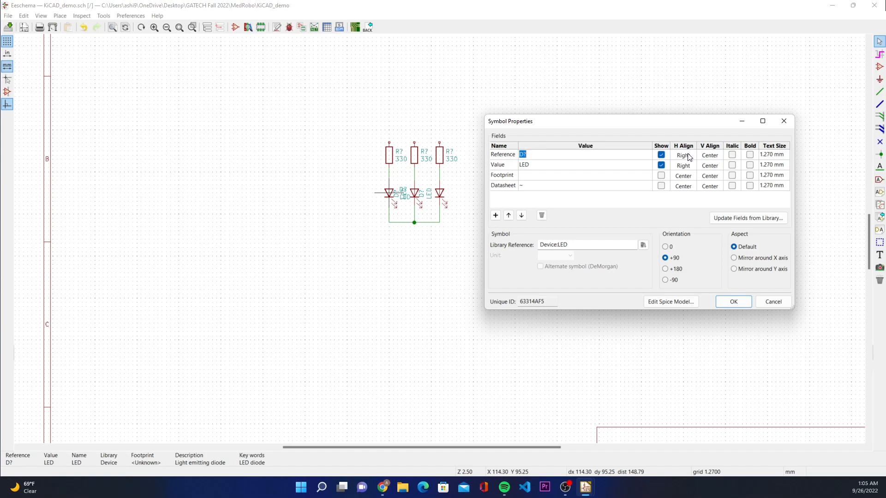
{"action": "left_click", "coordinate": [660, 155]}
{"action": "left_click", "coordinate": [661, 165]}
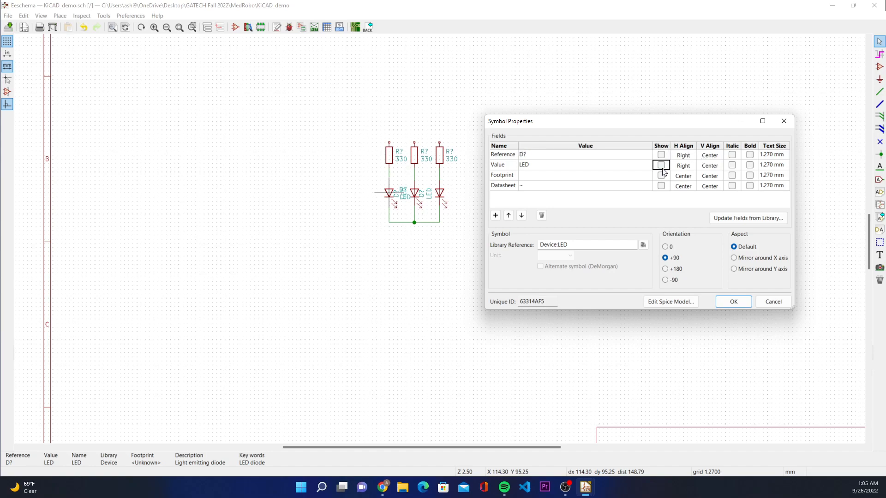
{"action": "left_click", "coordinate": [733, 303]}
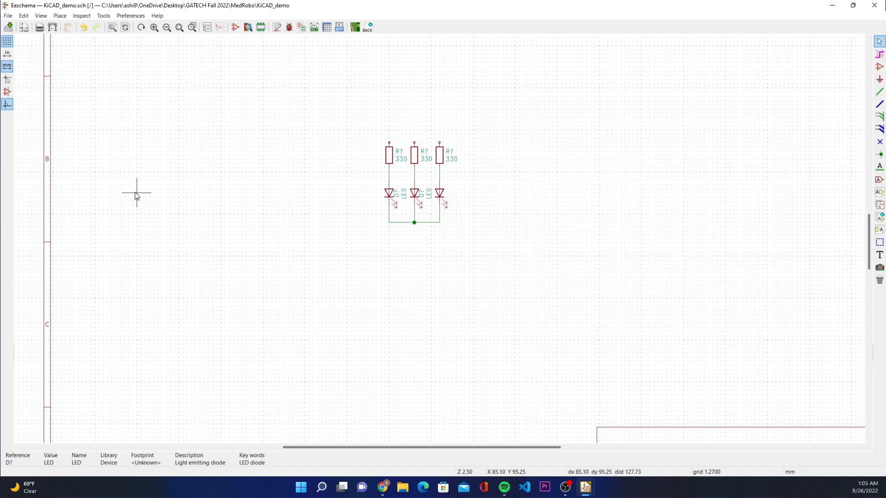
Step: Hide the reference and value texts of the LED below the middle resistor
{"action": "double_click", "coordinate": [415, 196]}
{"action": "left_click", "coordinate": [661, 155]}
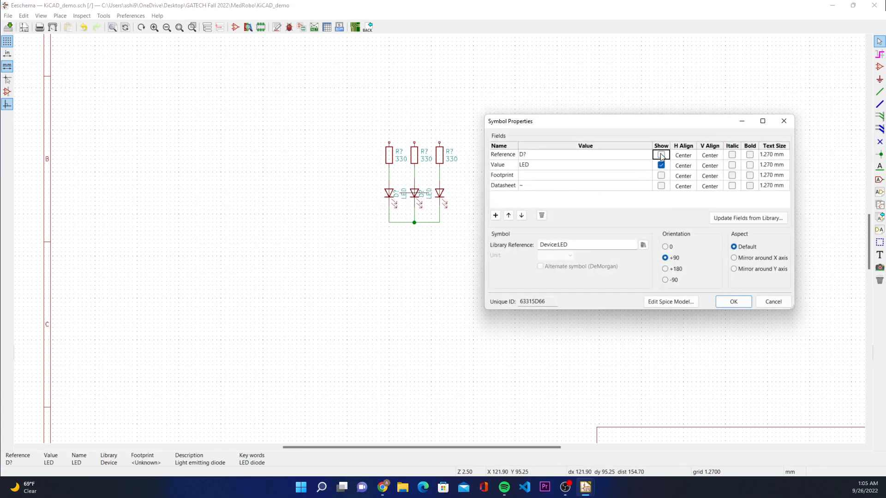
{"action": "left_click", "coordinate": [661, 165]}
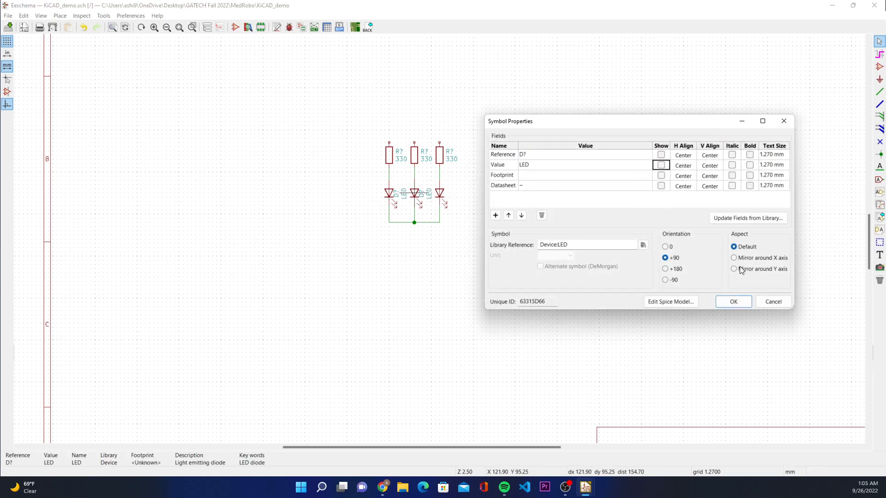
{"action": "left_click", "coordinate": [736, 301]}
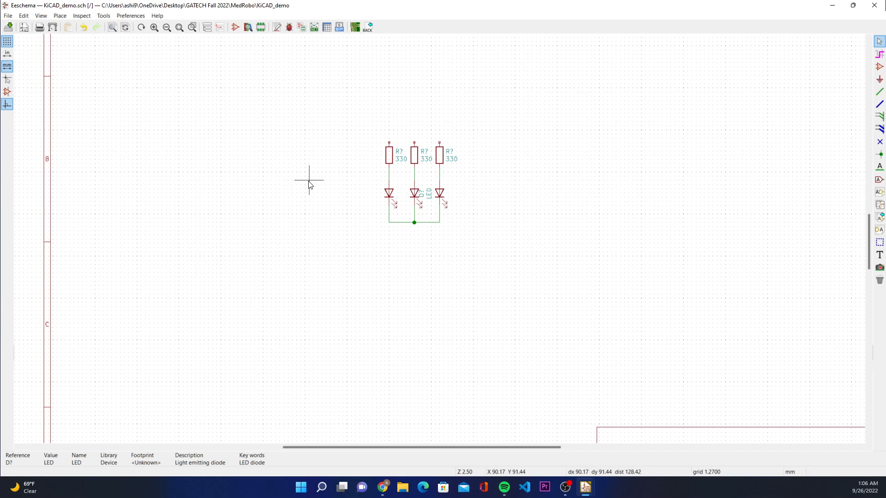
Step: Place a Teensy4.0 symbol from the teensy library in the empty area beside the first resistor and LED
{"action": "left_click", "coordinate": [879, 67]}
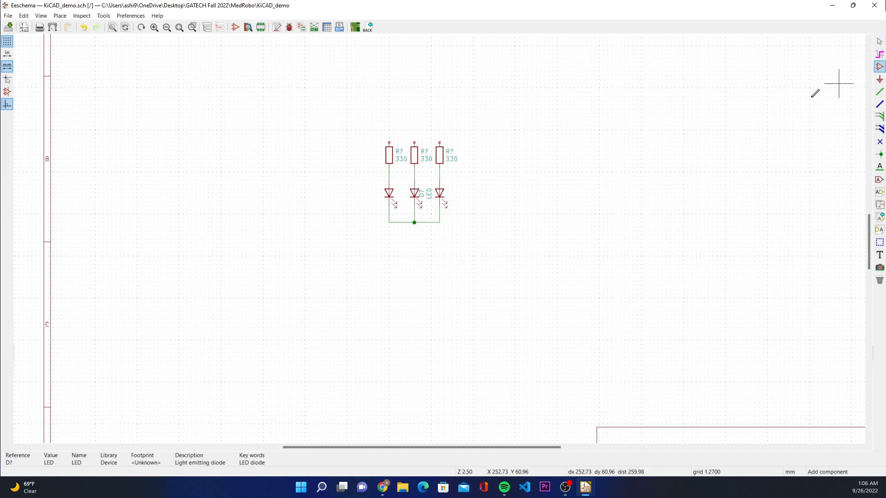
{"action": "left_click", "coordinate": [288, 134]}
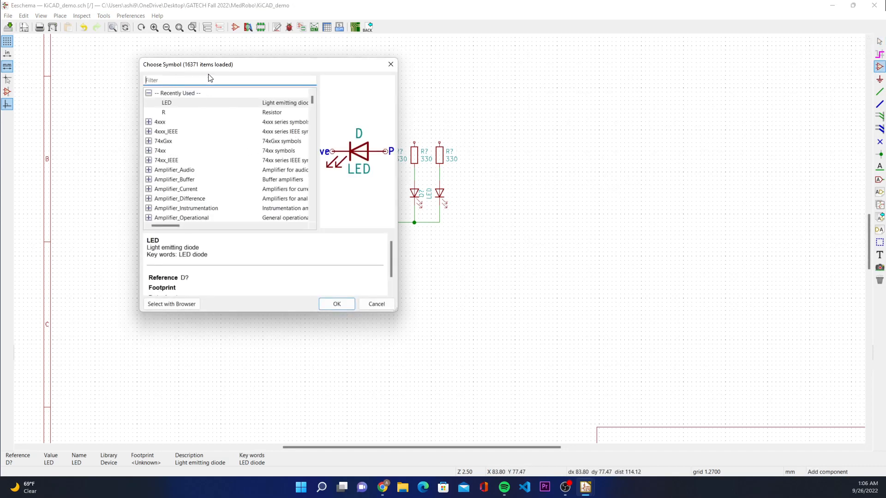
{"action": "type", "text": "teensy"}
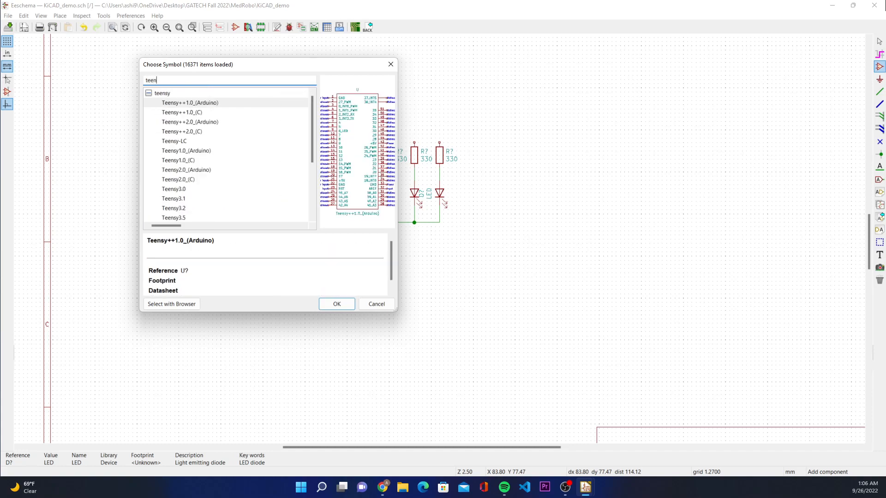
{"action": "left_click", "coordinate": [203, 92]}
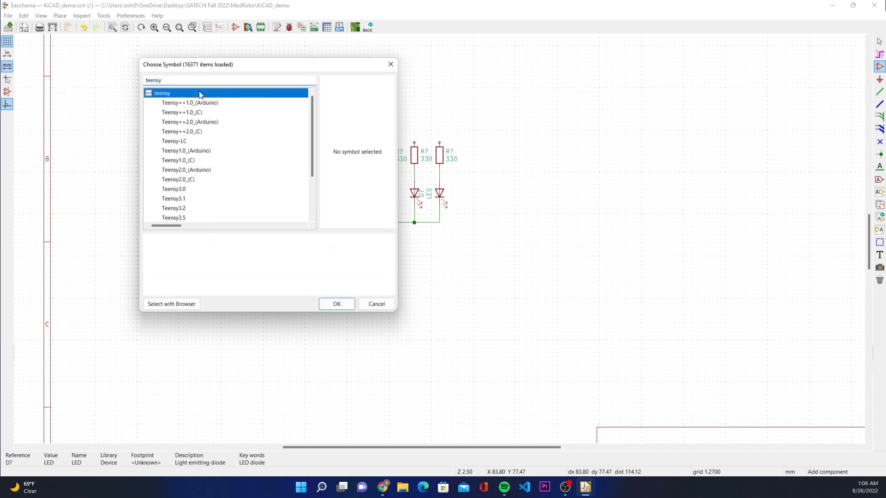
{"action": "scroll", "coordinate": [212, 151], "scroll_direction": "down", "scroll_amount": 2}
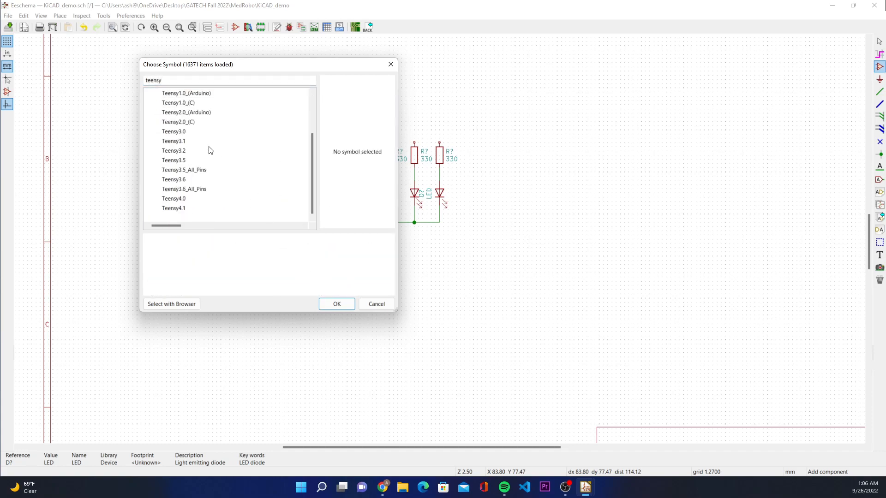
{"action": "left_click", "coordinate": [186, 199]}
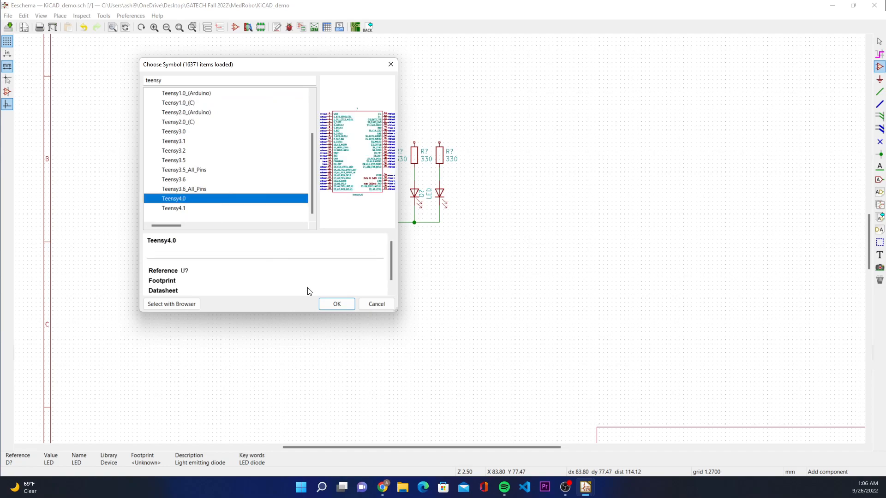
{"action": "left_click", "coordinate": [337, 304]}
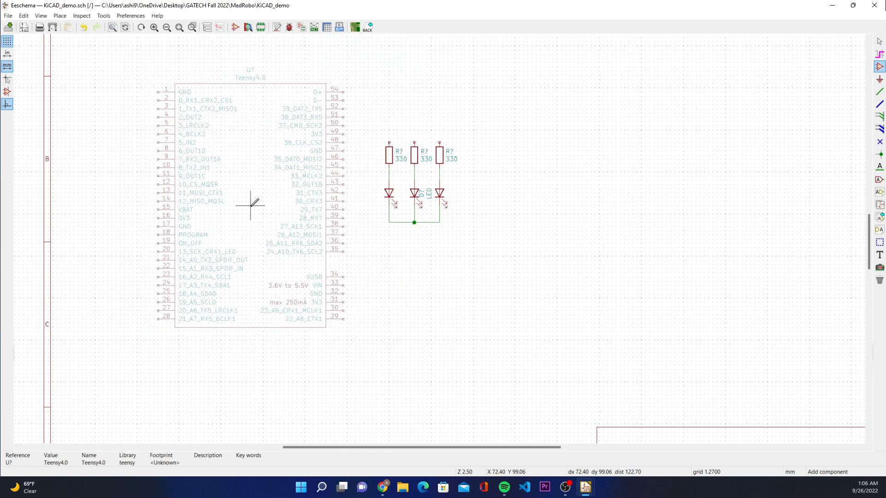
{"action": "left_click", "coordinate": [272, 218]}
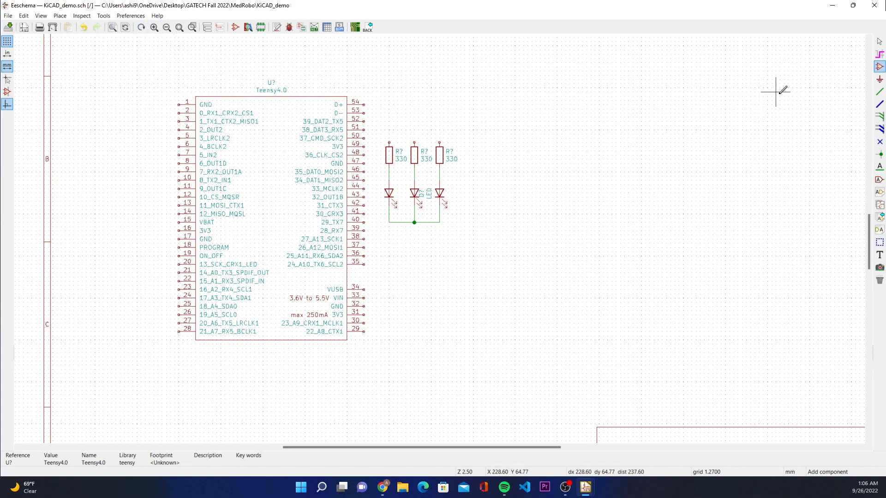
{"action": "left_click", "coordinate": [880, 42]}
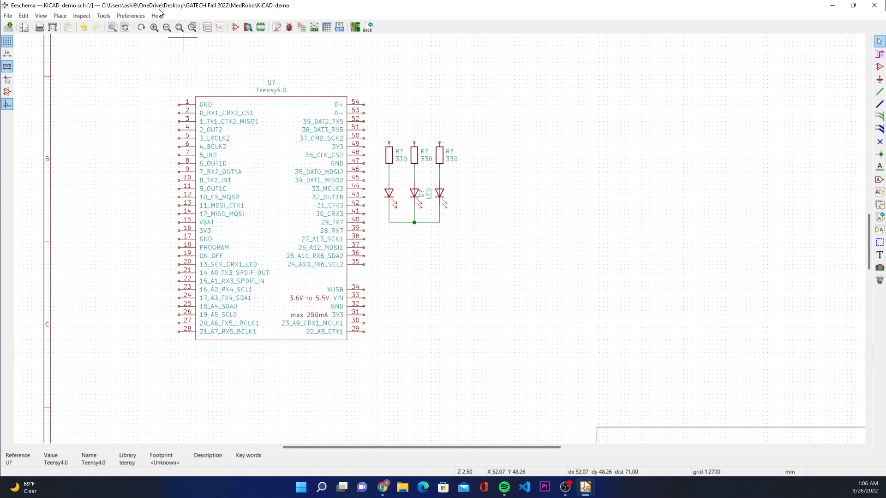
Step: Open the symbol library manager and compare its global and project-specific library tables
{"action": "left_click", "coordinate": [119, 17]}
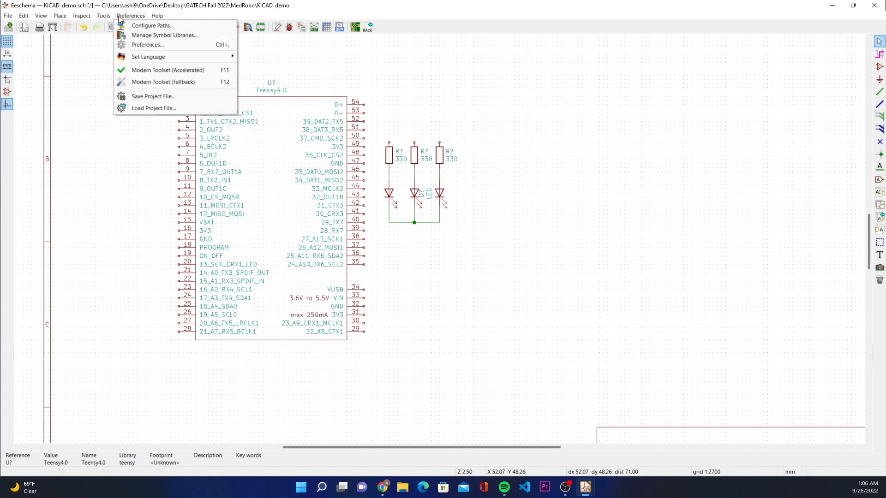
{"action": "left_click", "coordinate": [129, 36]}
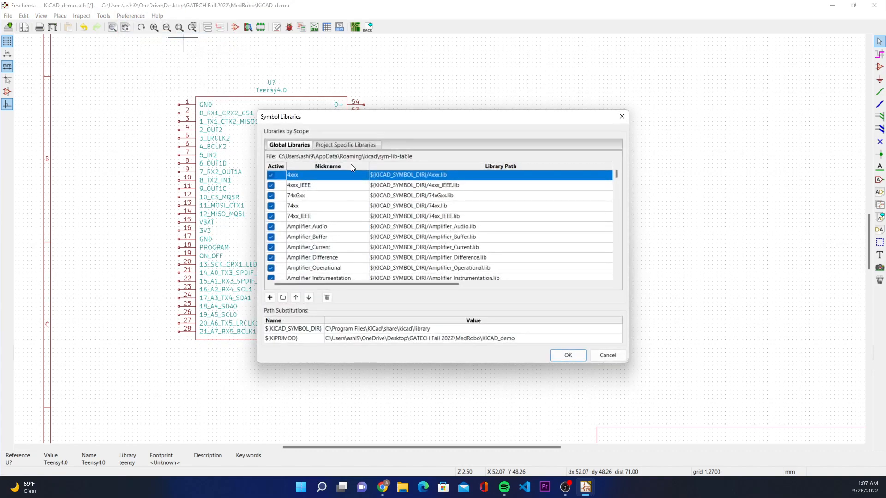
{"action": "left_click_drag", "start_coordinate": [358, 119], "coordinate": [490, 116]}
{"action": "scroll", "coordinate": [503, 216], "scroll_direction": "down", "scroll_amount": 20}
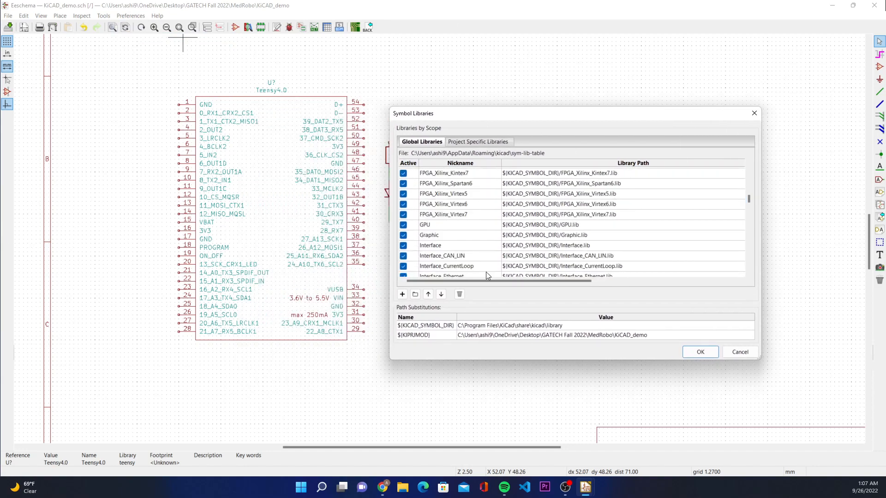
{"action": "left_click", "coordinate": [475, 142]}
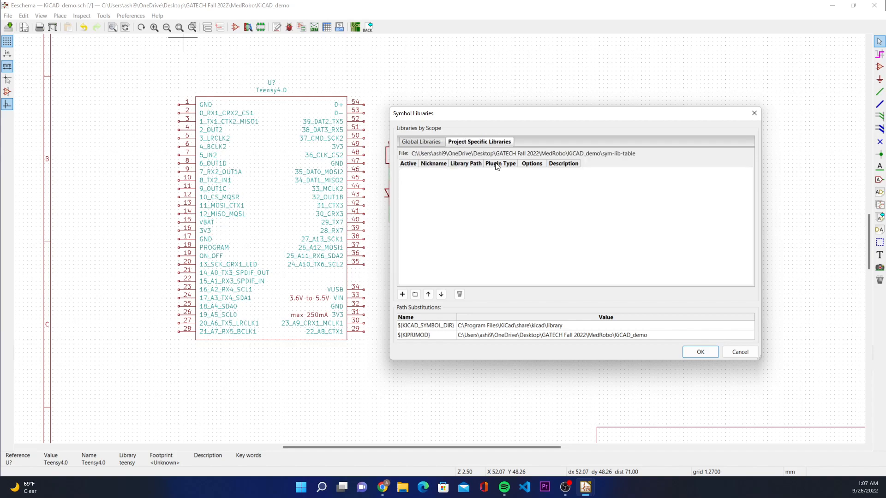
{"action": "left_click", "coordinate": [432, 143]}
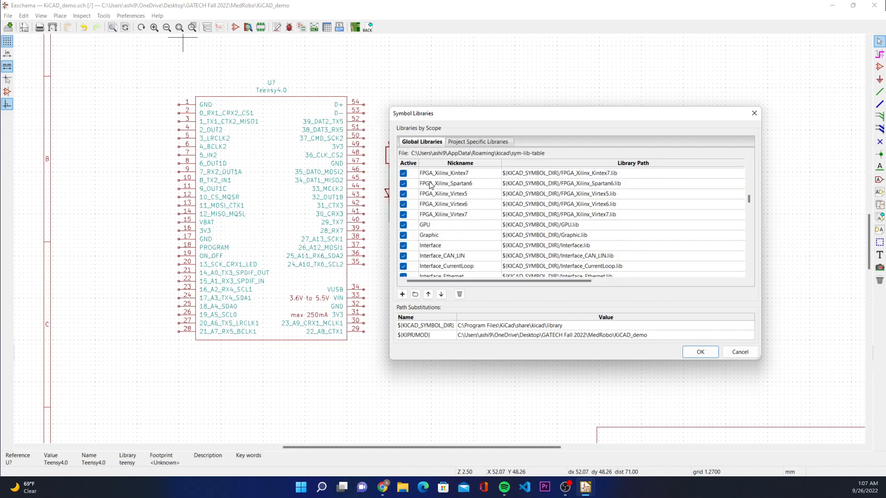
Step: Look through the global symbol libraries and locate the teensy entry with its library path
{"action": "scroll", "coordinate": [421, 183], "scroll_direction": "down", "scroll_amount": 20}
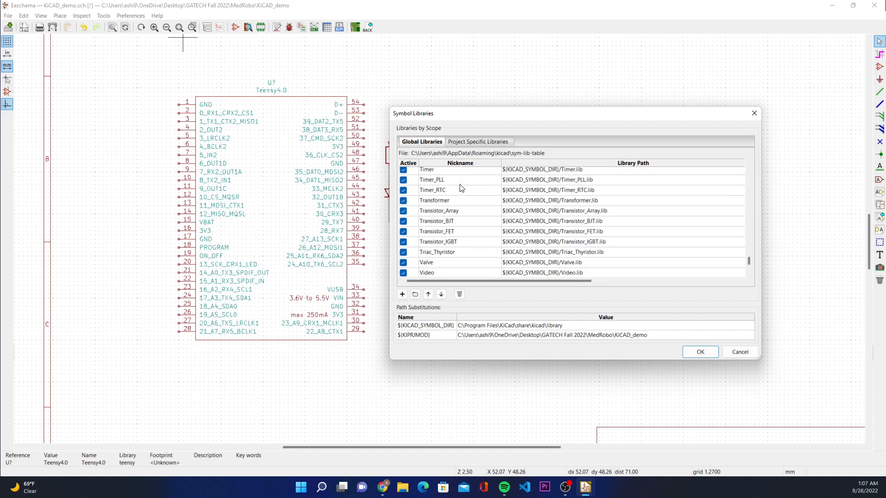
{"action": "scroll", "coordinate": [461, 188], "scroll_direction": "down", "scroll_amount": 3}
{"action": "scroll", "coordinate": [516, 212], "scroll_direction": "up", "scroll_amount": 3}
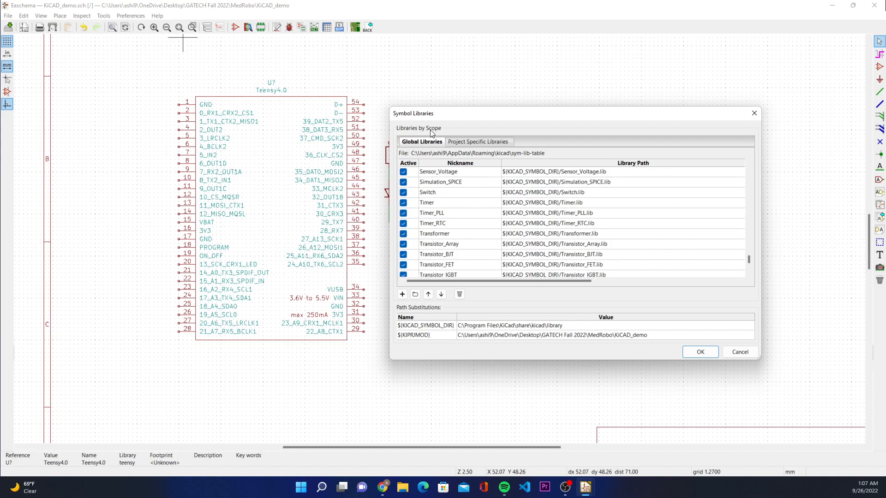
{"action": "left_click", "coordinate": [502, 141]}
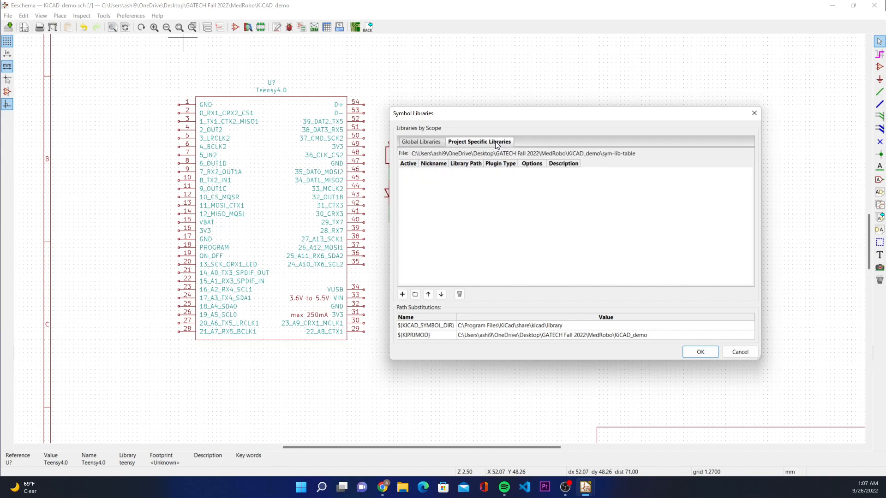
{"action": "left_click", "coordinate": [424, 144]}
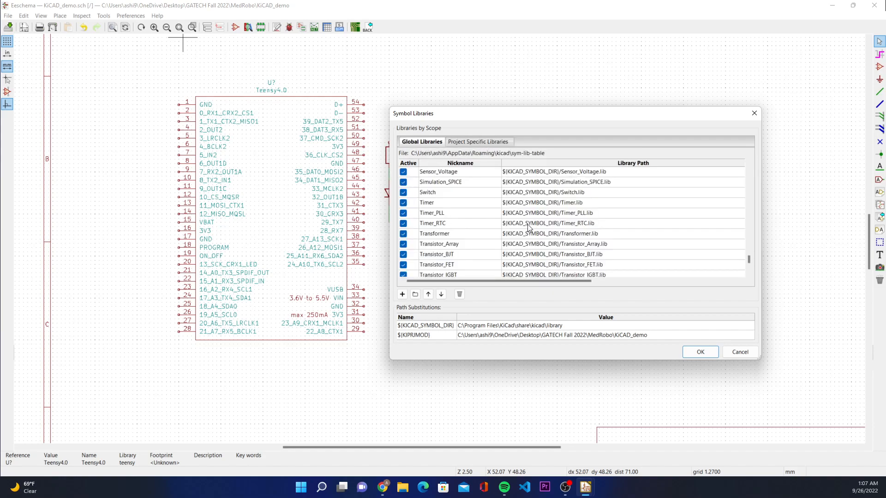
{"action": "scroll", "coordinate": [490, 212], "scroll_direction": "down", "scroll_amount": 5}
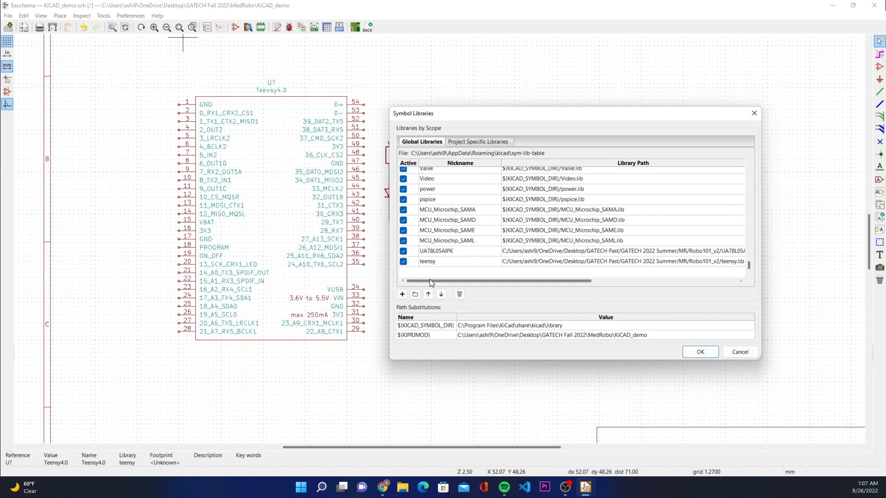
{"action": "left_click", "coordinate": [434, 263]}
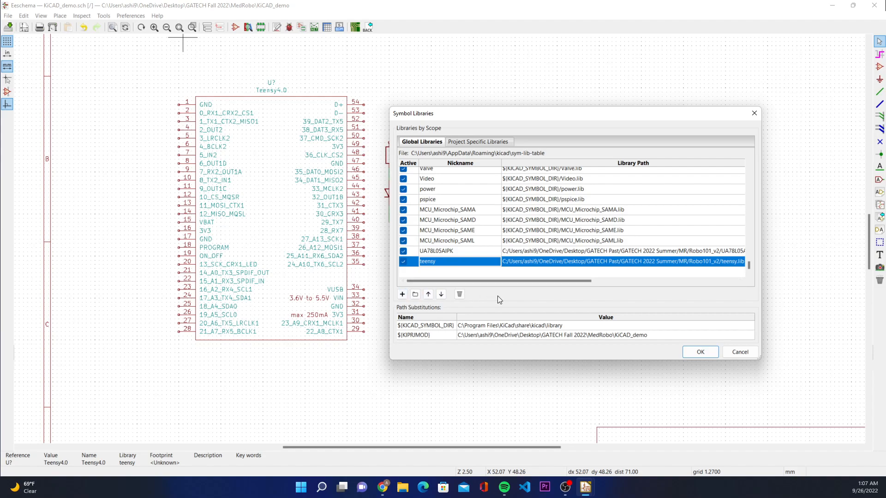
Step: Add a new row with the nickname teensy2 to the global symbol library table
{"action": "left_click", "coordinate": [402, 295]}
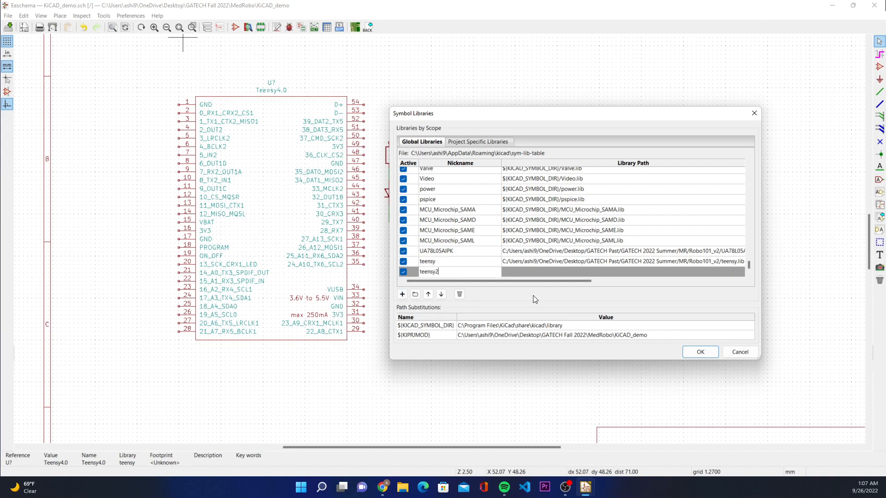
{"action": "left_click", "coordinate": [554, 274]}
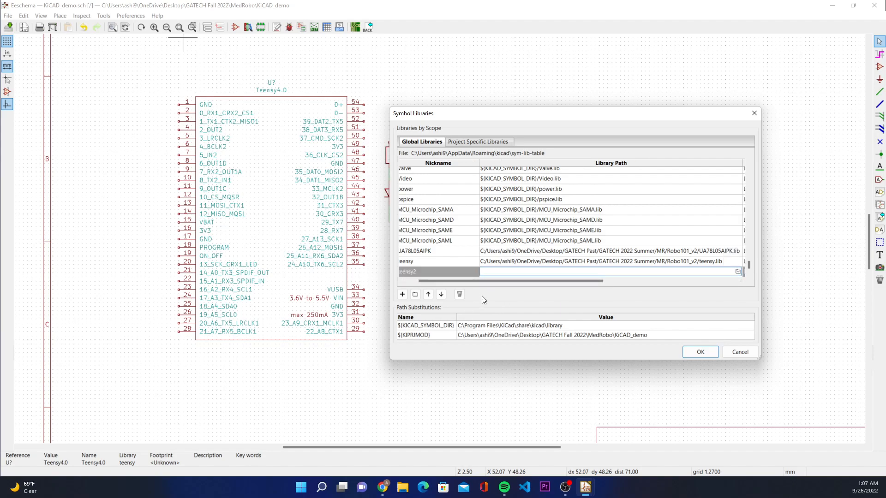
{"action": "left_click_drag", "start_coordinate": [574, 281], "coordinate": [531, 284]}
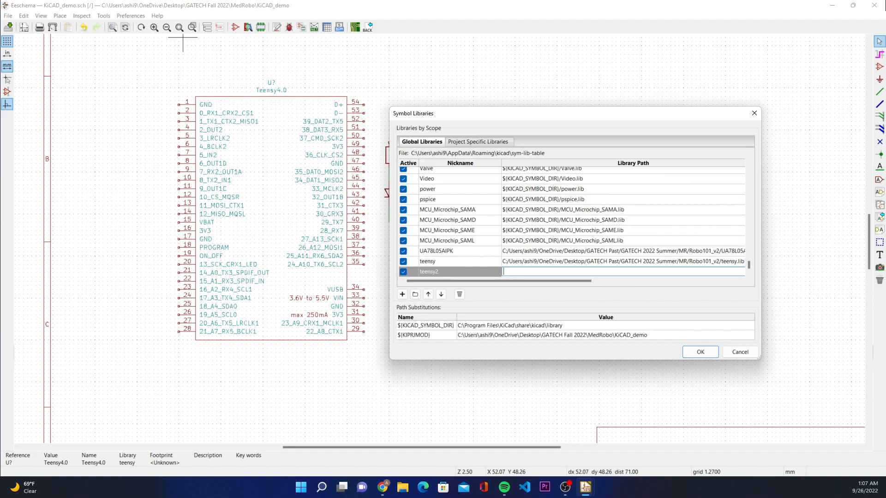
Step: Switch to Chrome, search Google for "teensy kicad library" and open the XenGi/teensy_library repository on GitHub
{"action": "key", "text": "alt+Tab"}
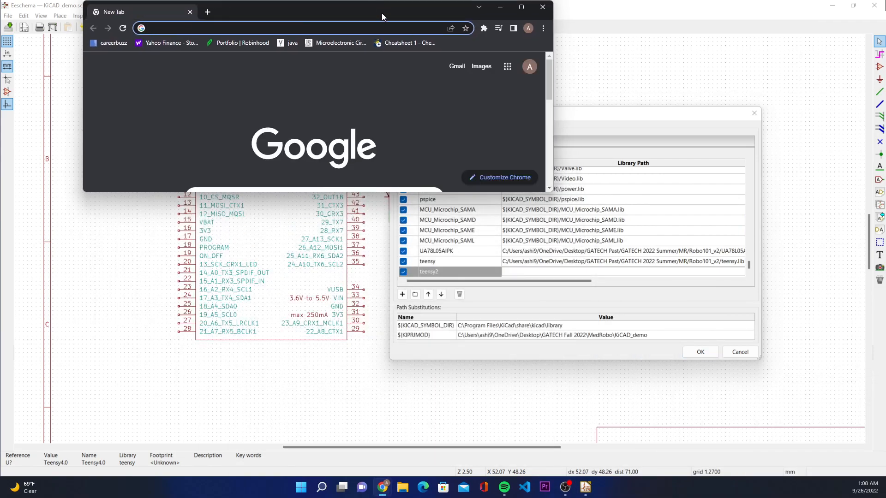
{"action": "left_click_drag", "start_coordinate": [381, 13], "coordinate": [369, 2]}
{"action": "left_click", "coordinate": [324, 24]}
{"action": "type", "text": "teensy"}
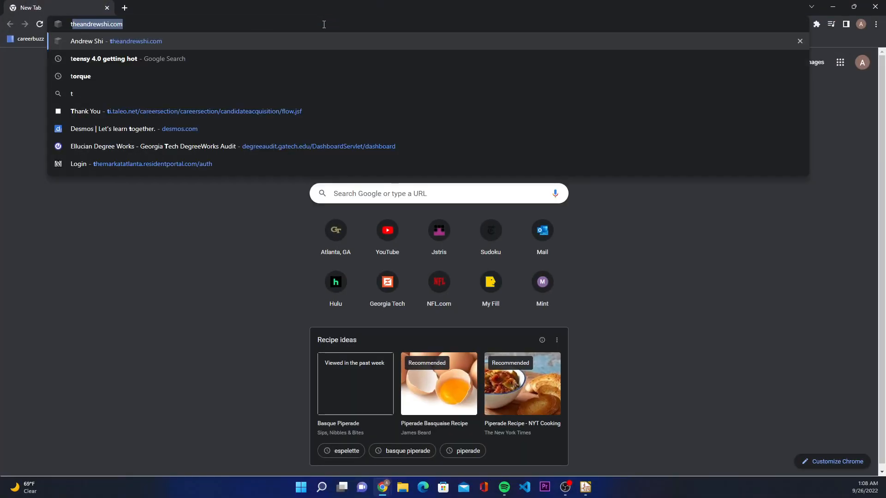
{"action": "type", "text": " kica"}
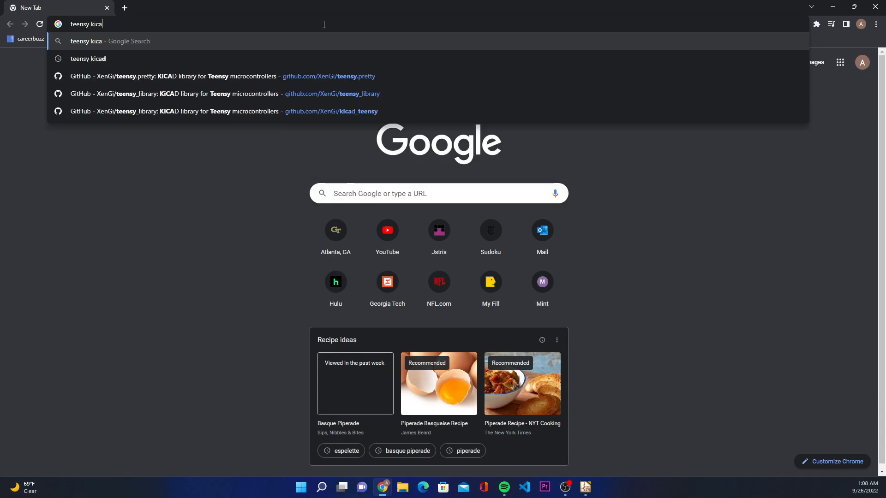
{"action": "type", "text": "d library"}
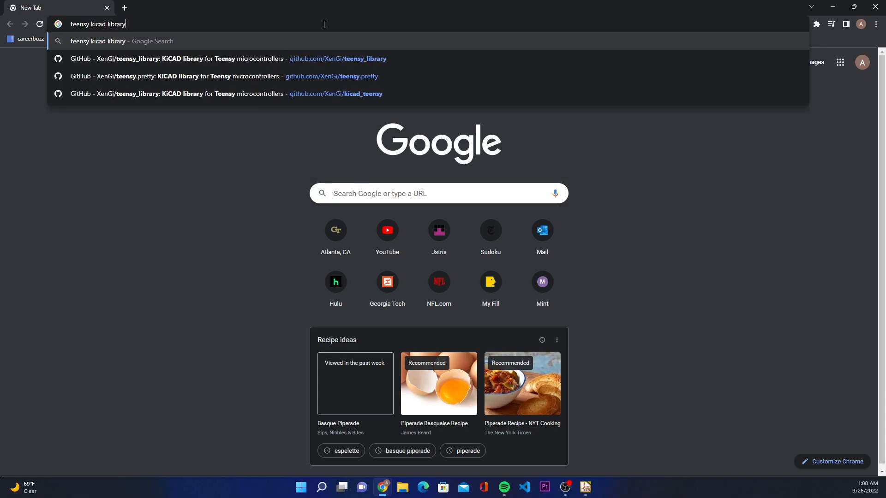
{"action": "key", "text": "Return"}
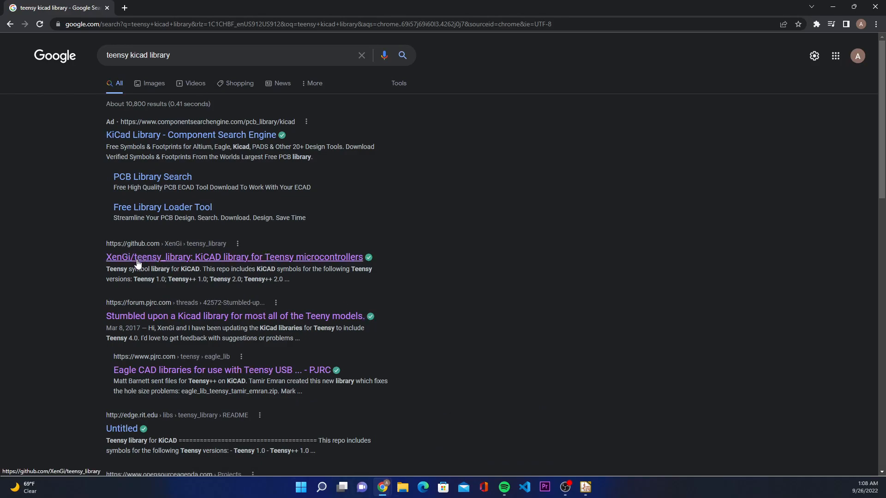
{"action": "left_click", "coordinate": [213, 257]}
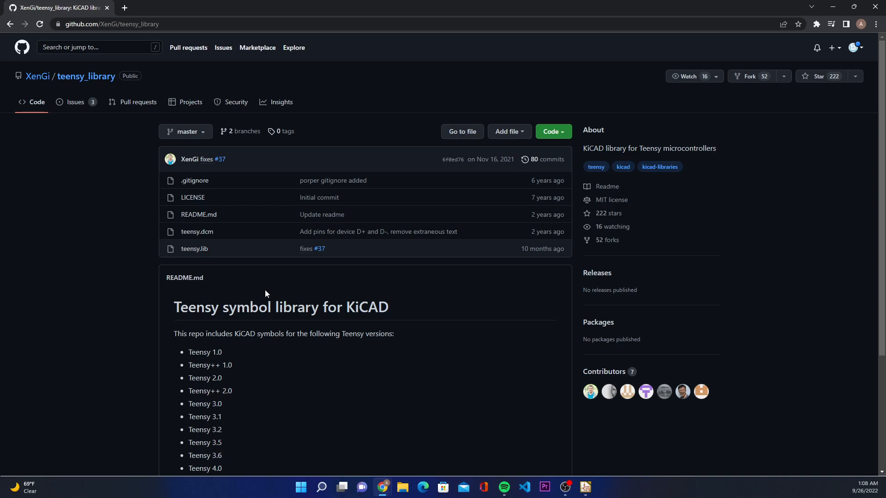
Step: Examine the repository's README for the supported Teensy versions and check its list of library files
{"action": "scroll", "coordinate": [278, 353], "scroll_direction": "down", "scroll_amount": 4}
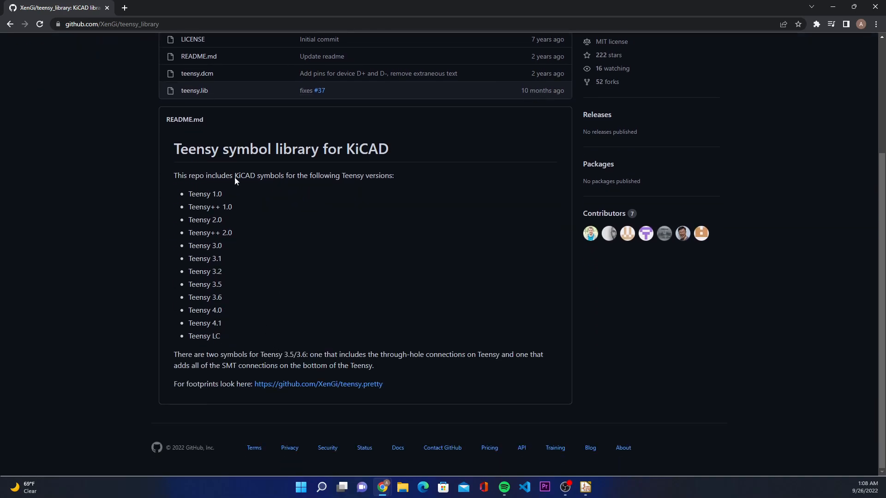
{"action": "left_click_drag", "start_coordinate": [195, 176], "coordinate": [299, 328]}
{"action": "left_click", "coordinate": [300, 328]}
{"action": "left_click_drag", "start_coordinate": [192, 199], "coordinate": [253, 206]}
{"action": "left_click_drag", "start_coordinate": [261, 340], "coordinate": [176, 308]}
{"action": "left_click", "coordinate": [240, 314]}
{"action": "left_click", "coordinate": [353, 311]}
{"action": "scroll", "coordinate": [340, 273], "scroll_direction": "up", "scroll_amount": 4}
{"action": "scroll", "coordinate": [323, 269], "scroll_direction": "down", "scroll_amount": 4}
{"action": "scroll", "coordinate": [237, 237], "scroll_direction": "up", "scroll_amount": 2}
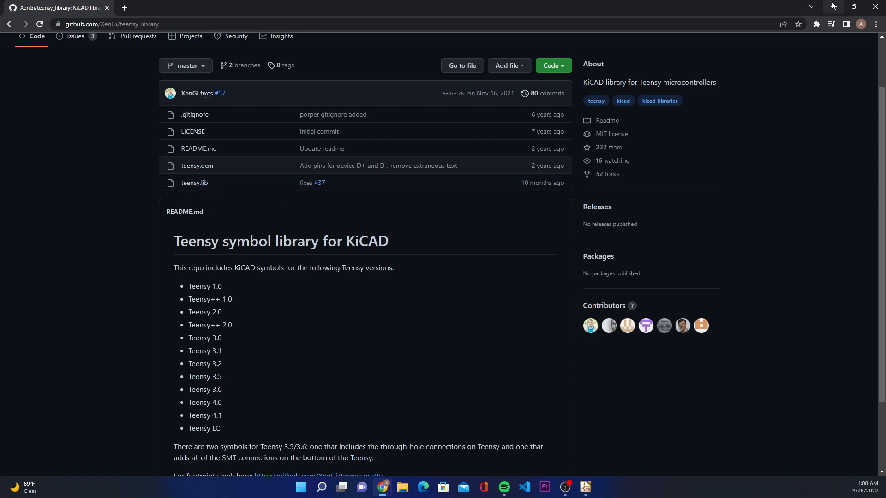
Step: Close the browser, open the teensy2 row's library path for editing in the schematic editor, and close the symbol library table
{"action": "left_click", "coordinate": [876, 6]}
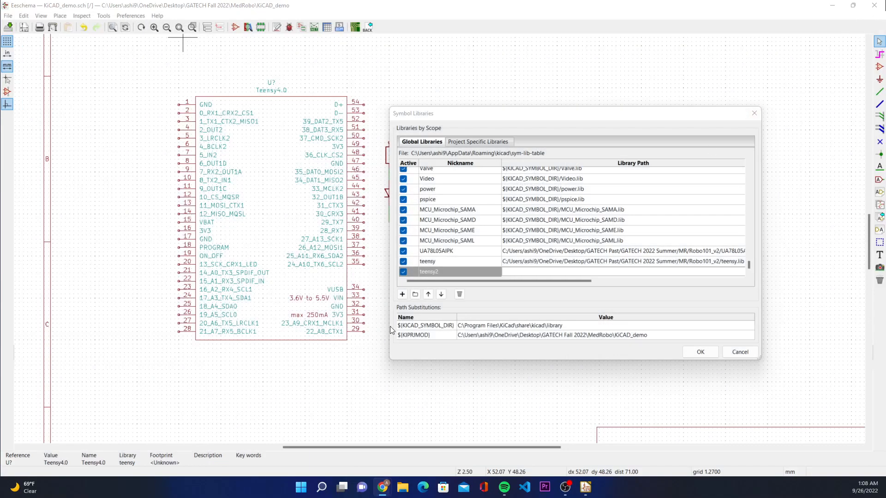
{"action": "left_click", "coordinate": [515, 271]}
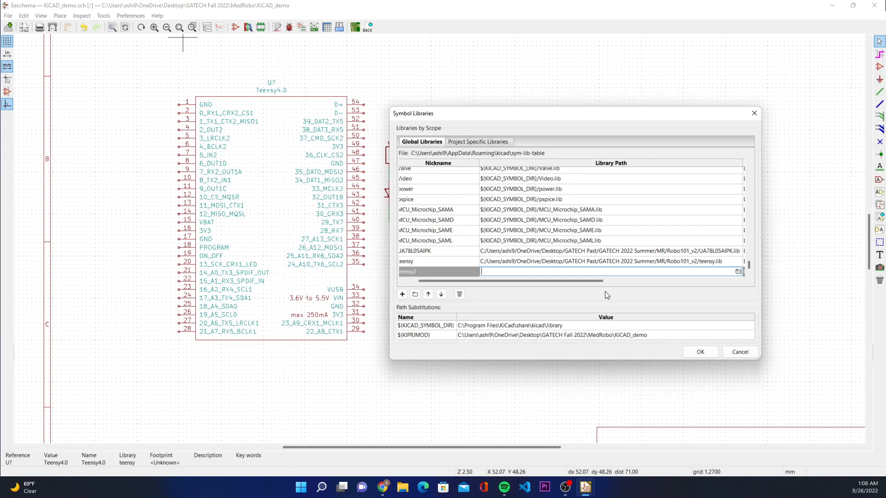
{"action": "left_click_drag", "start_coordinate": [561, 281], "coordinate": [502, 282]}
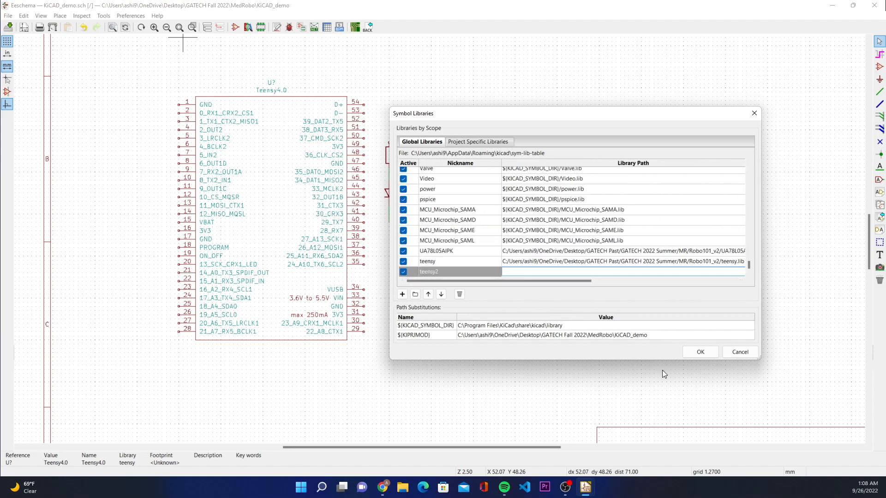
{"action": "left_click", "coordinate": [700, 352]}
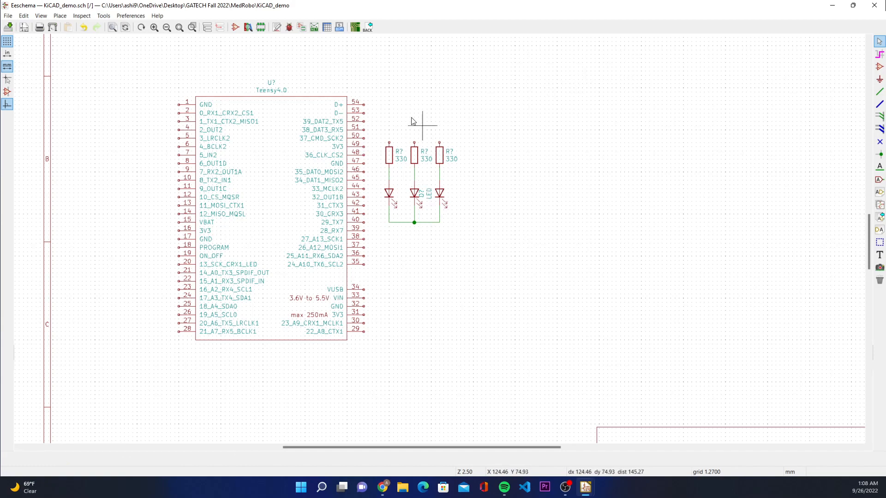
Step: Try moving the resistor and LED group farther away from the Teensy4.0, and undo the last block move
{"action": "left_click_drag", "start_coordinate": [476, 130], "coordinate": [386, 256]}
{"action": "left_click", "coordinate": [423, 349]}
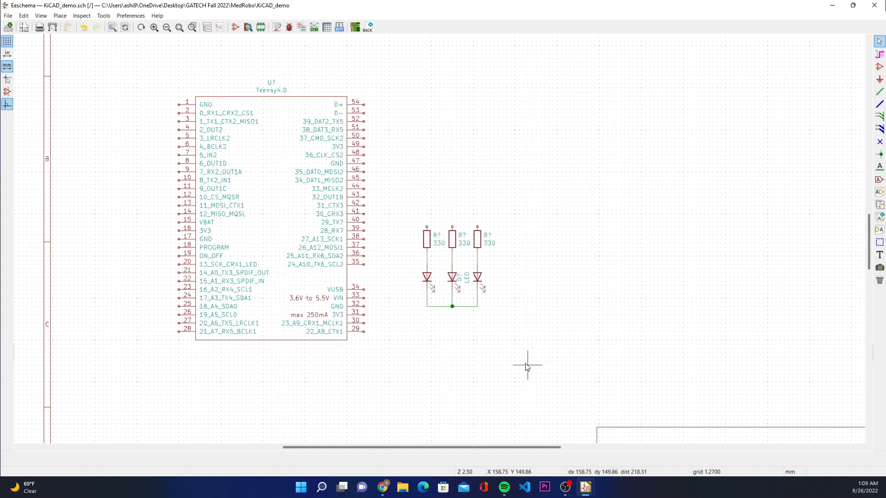
{"action": "left_click_drag", "start_coordinate": [503, 214], "coordinate": [412, 363]}
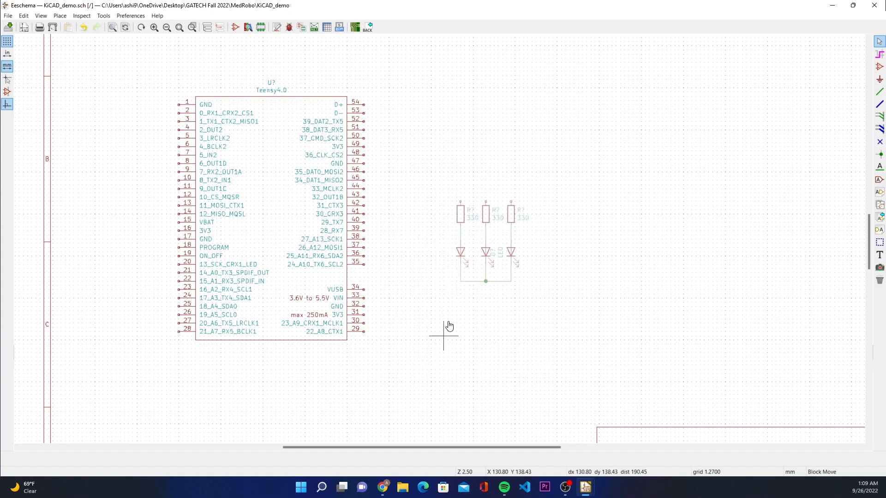
{"action": "right_click", "coordinate": [410, 352]}
{"action": "left_click", "coordinate": [601, 281]}
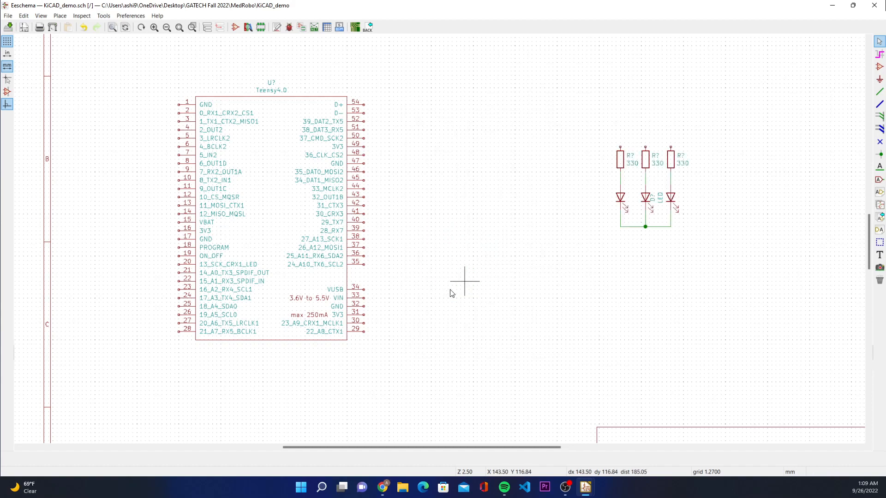
{"action": "key", "text": "ctrl+z"}
Step: Rotate the whole resistor and LED group counterclockwise and place it beside the Teensy4.0 with the resistors facing pins 35 to 41
{"action": "left_click_drag", "start_coordinate": [494, 189], "coordinate": [412, 334]}
{"action": "right_click", "coordinate": [411, 335]}
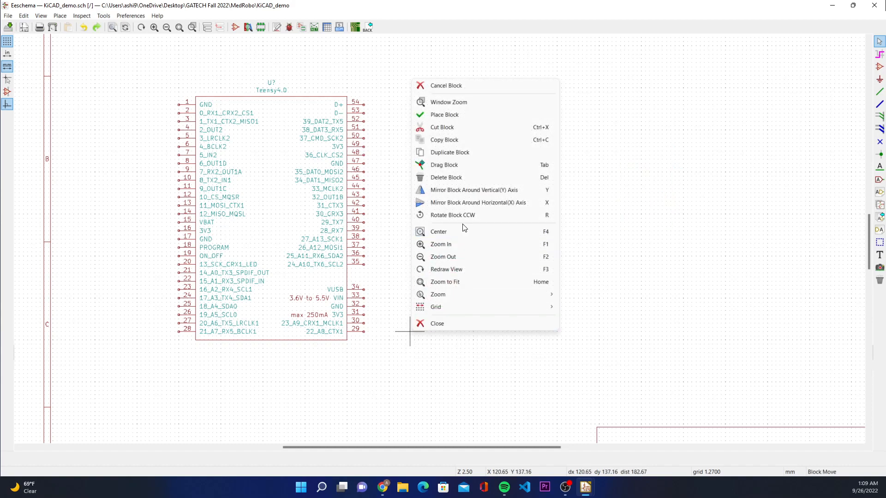
{"action": "left_click", "coordinate": [463, 213]}
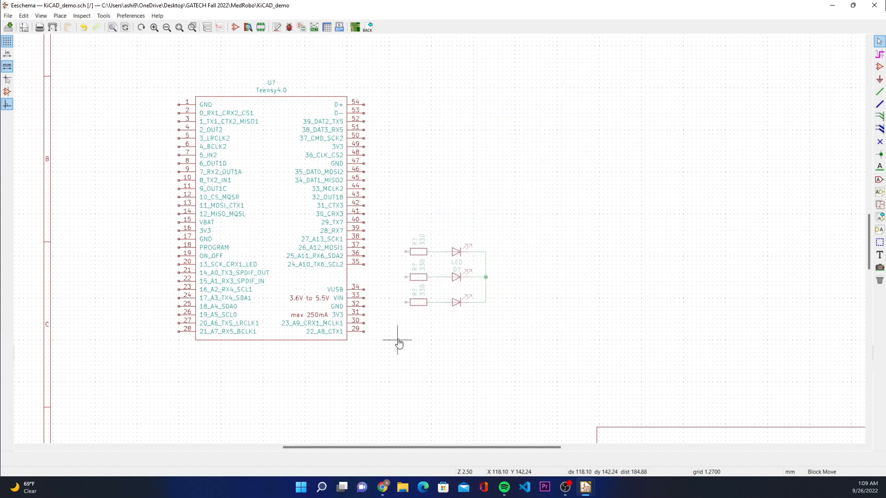
{"action": "left_click", "coordinate": [376, 305]}
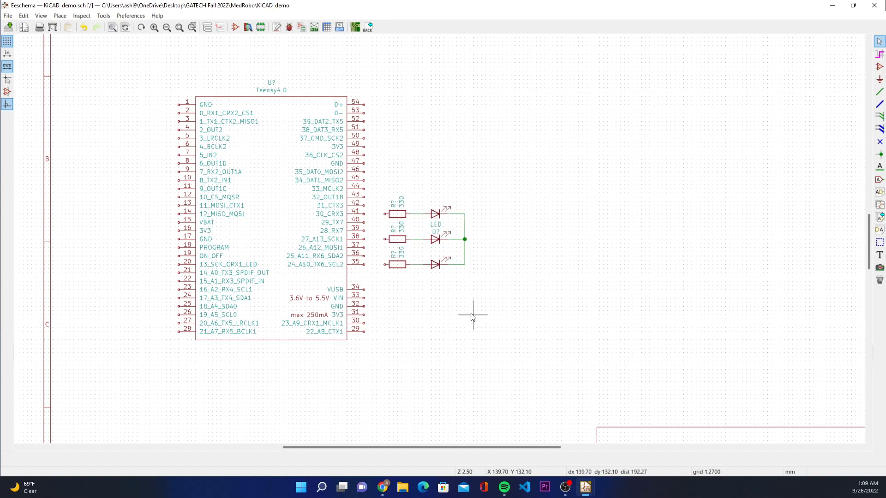
Step: Wire the Teensy4.0's GND pin 32 to the common wire that joins the three LEDs
{"action": "left_click", "coordinate": [880, 91]}
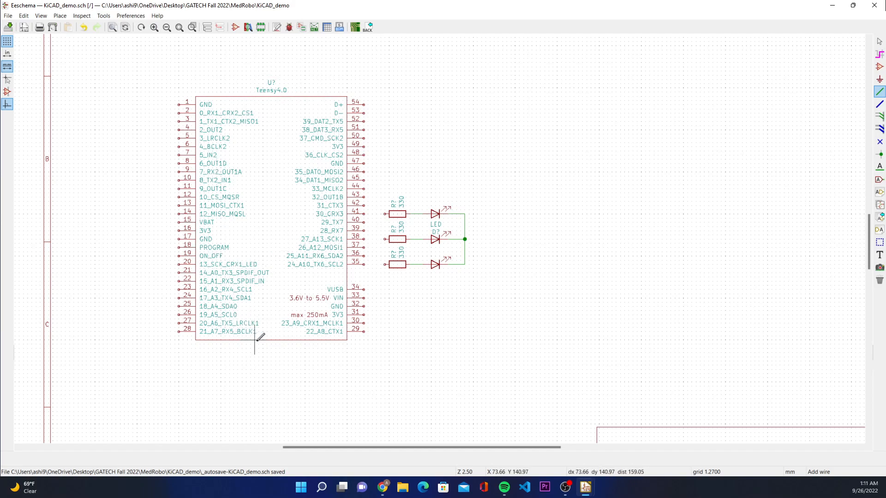
{"action": "left_click", "coordinate": [364, 306]}
{"action": "left_click", "coordinate": [464, 264]}
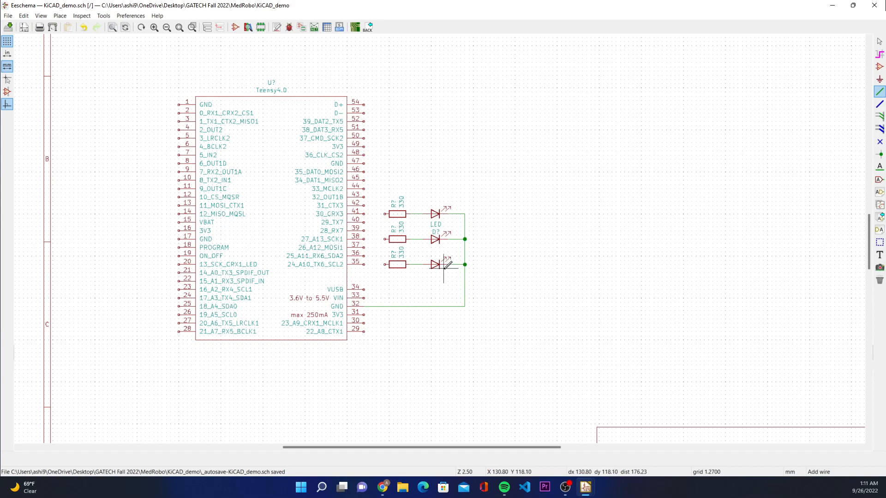
Step: Wire Teensy4.0 pins 35, 36 and 37 to the open ends of the lower, middle and upper 330 resistors respectively
{"action": "left_click", "coordinate": [364, 264]}
{"action": "left_click", "coordinate": [385, 264]}
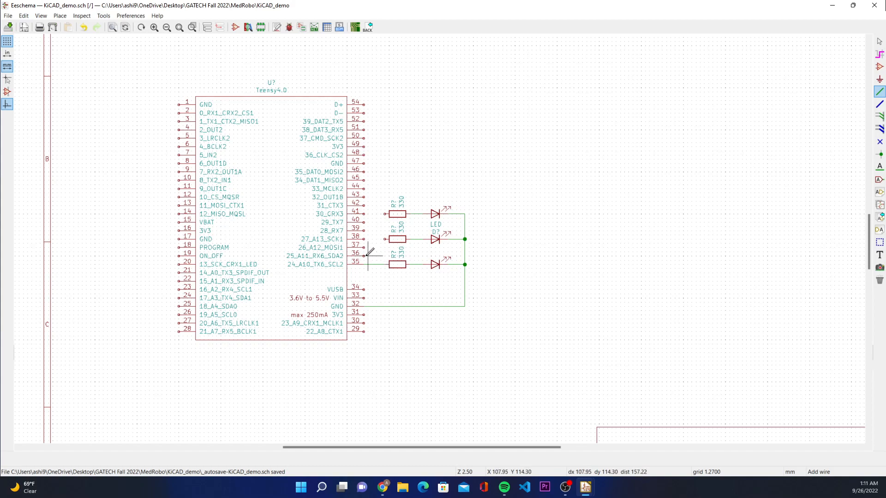
{"action": "left_click", "coordinate": [363, 255]}
{"action": "left_click", "coordinate": [385, 239]}
{"action": "left_click", "coordinate": [385, 214]}
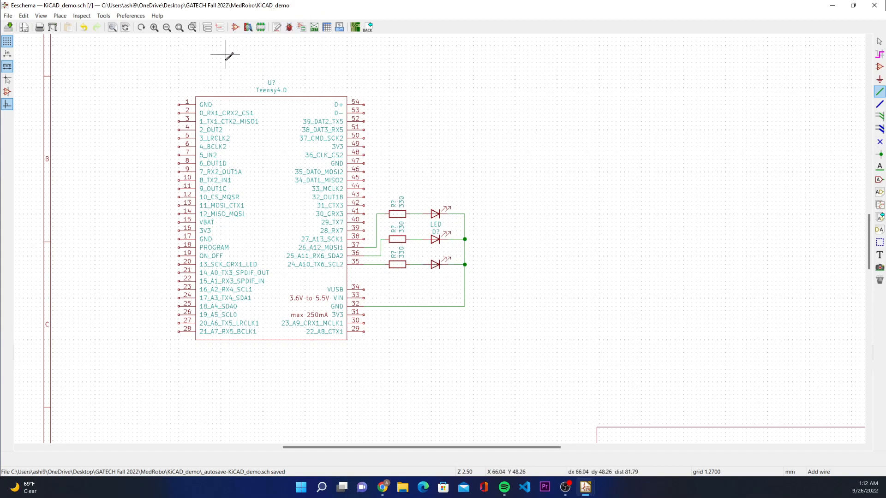
{"action": "left_click", "coordinate": [387, 239]}
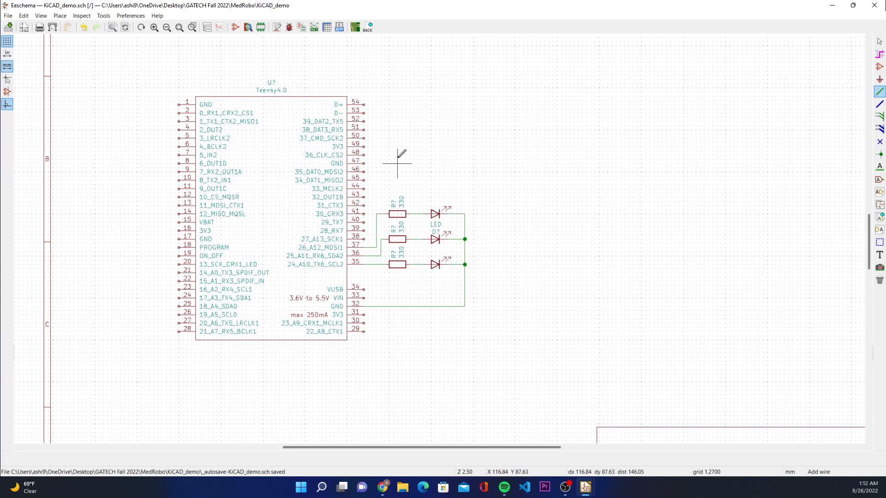
Step: Annotate the entire schematic, keeping existing annotations and sorting the components by X position
{"action": "left_click", "coordinate": [277, 28]}
{"action": "mouse_move", "coordinate": [403, 152]}
{"action": "left_mouse_down"}
{"action": "mouse_move", "coordinate": [614, 145]}
{"action": "mouse_move", "coordinate": [649, 120]}
{"action": "left_mouse_up"}
{"action": "left_click", "coordinate": [751, 294]}
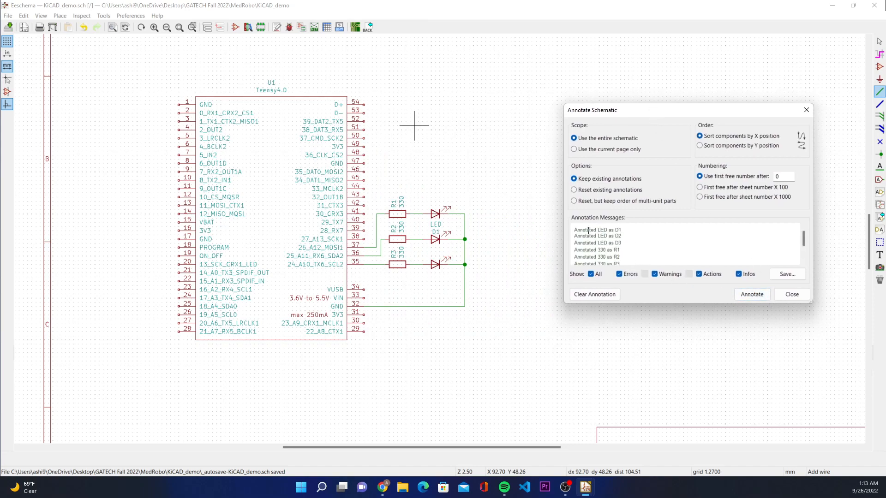
Step: Examine the annotation messages for the reference designators assigned to the LEDs, resistors and Teensy4.0
{"action": "left_click_drag", "start_coordinate": [576, 227], "coordinate": [637, 261]}
{"action": "left_click", "coordinate": [637, 261]}
{"action": "mouse_move", "coordinate": [596, 231]}
{"action": "left_mouse_down"}
{"action": "mouse_move", "coordinate": [630, 246]}
{"action": "mouse_move", "coordinate": [621, 262]}
{"action": "mouse_move", "coordinate": [630, 265]}
{"action": "left_mouse_up"}
{"action": "left_click", "coordinate": [633, 249]}
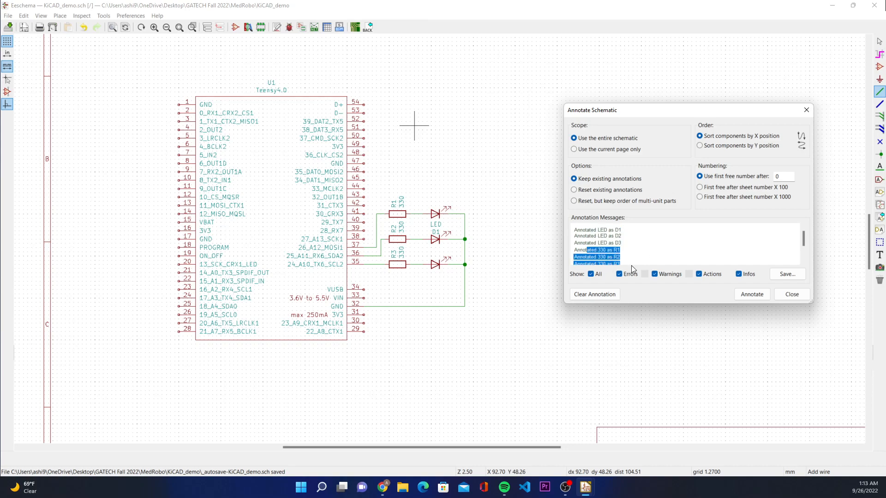
{"action": "left_click", "coordinate": [637, 248]}
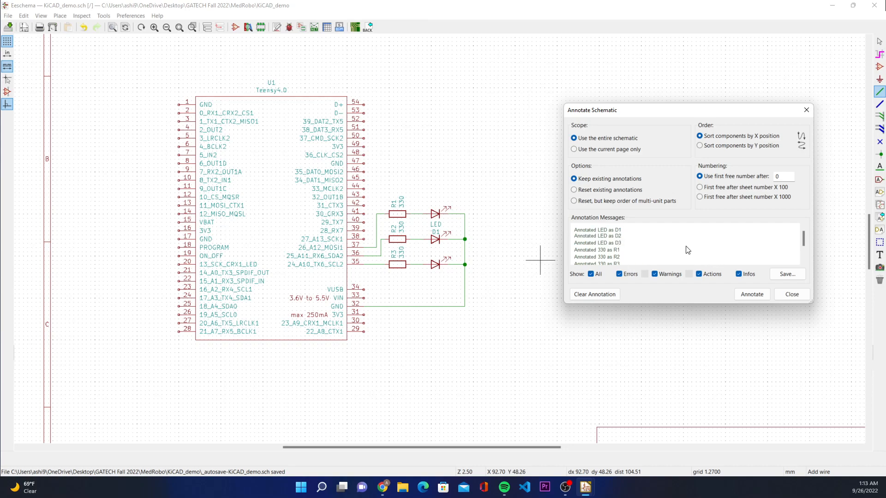
{"action": "scroll", "coordinate": [654, 238], "scroll_direction": "down", "scroll_amount": 2}
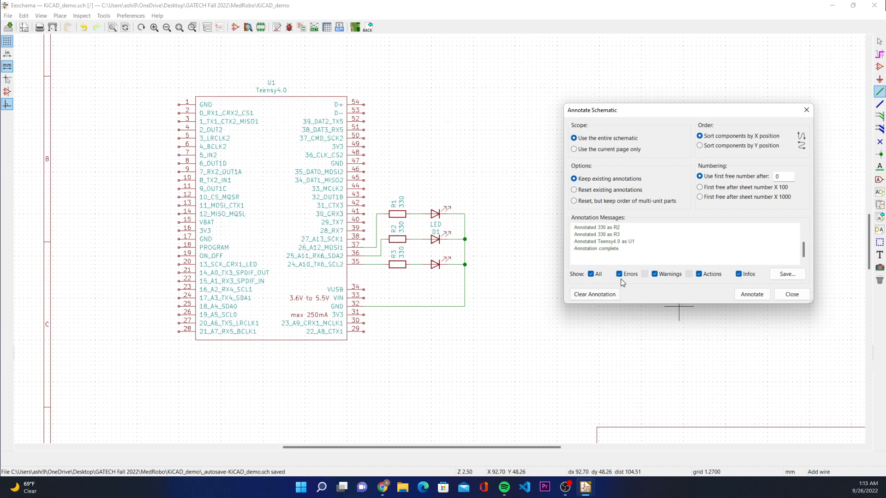
{"action": "scroll", "coordinate": [634, 262], "scroll_direction": "up", "scroll_amount": 2}
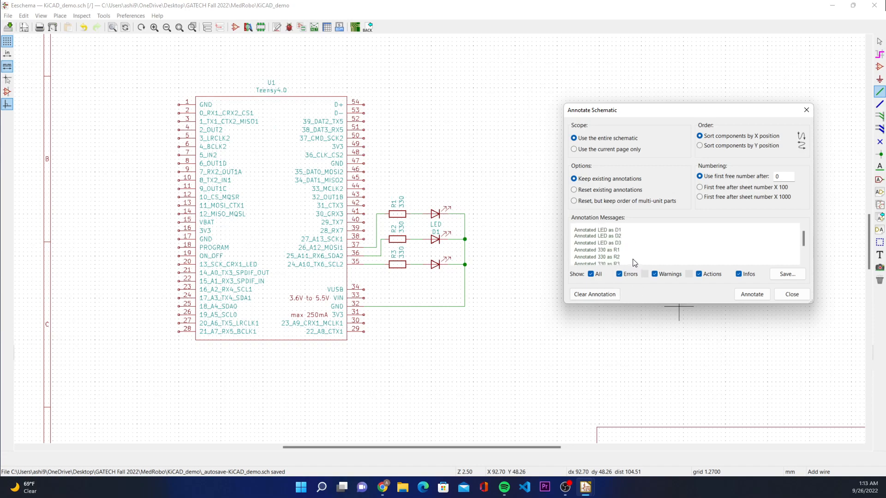
{"action": "scroll", "coordinate": [633, 261], "scroll_direction": "down", "scroll_amount": 2}
{"action": "left_click_drag", "start_coordinate": [612, 250], "coordinate": [573, 249]}
{"action": "left_click", "coordinate": [732, 256]}
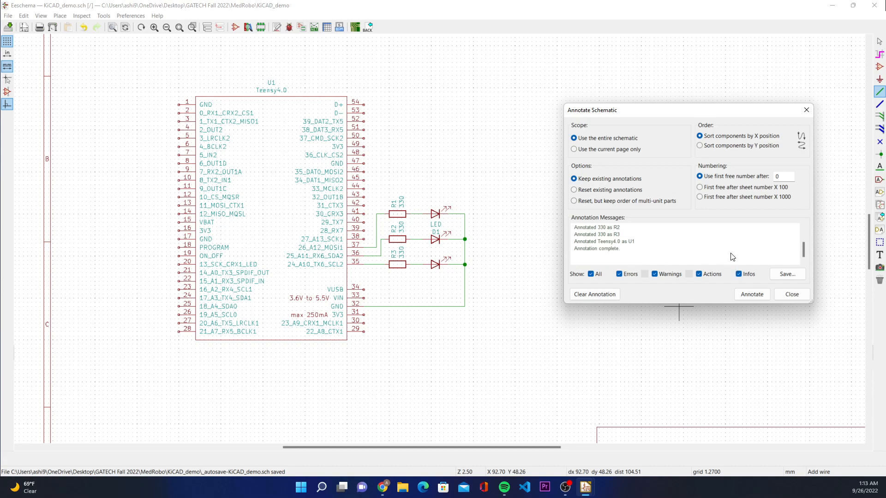
Step: Run the schematic annotation once more with the same options and close the annotation dialog
{"action": "left_click", "coordinate": [750, 294]}
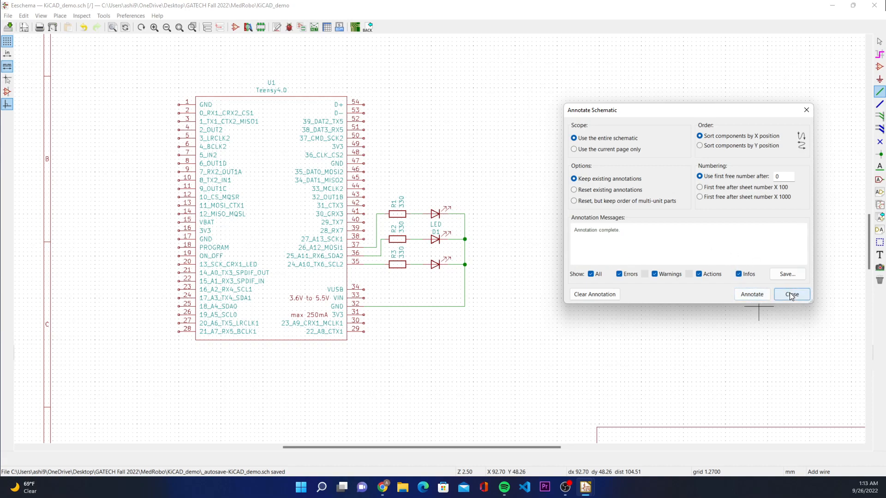
{"action": "left_click", "coordinate": [790, 295]}
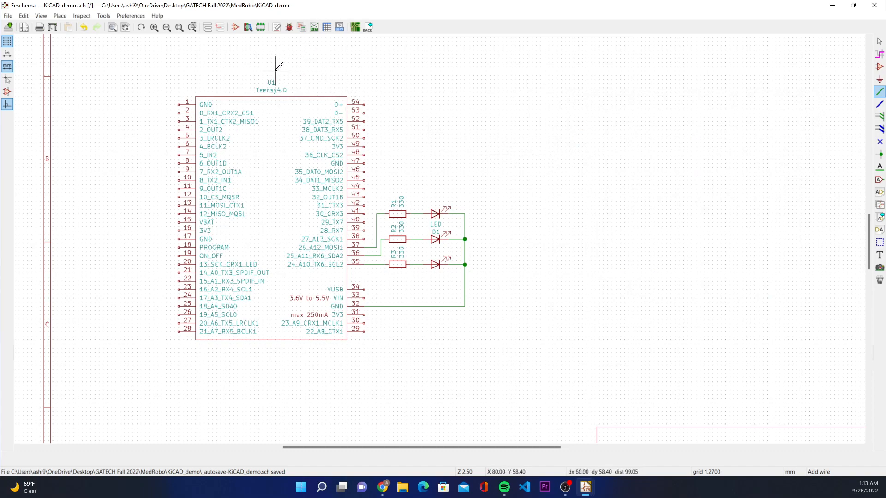
Step: Run the electrical rules check on the schematic, review its error list, and close the checker
{"action": "left_click", "coordinate": [289, 28]}
{"action": "left_click_drag", "start_coordinate": [450, 113], "coordinate": [653, 88]}
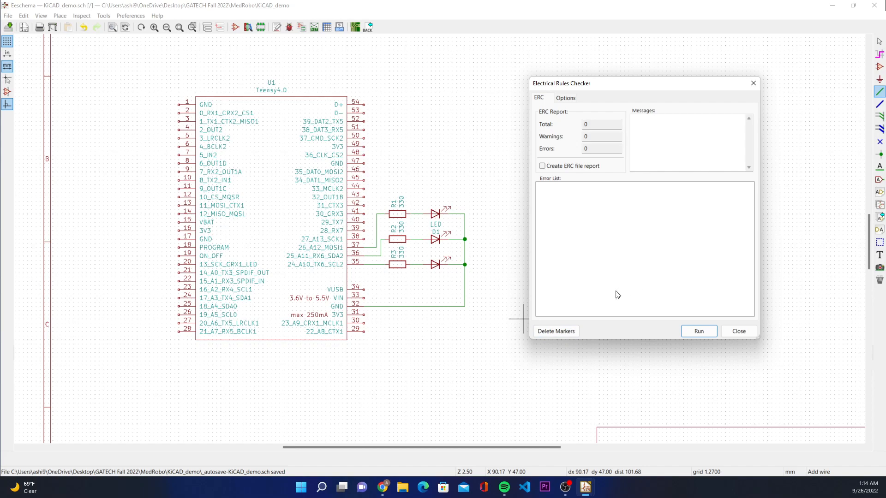
{"action": "left_click", "coordinate": [698, 334]}
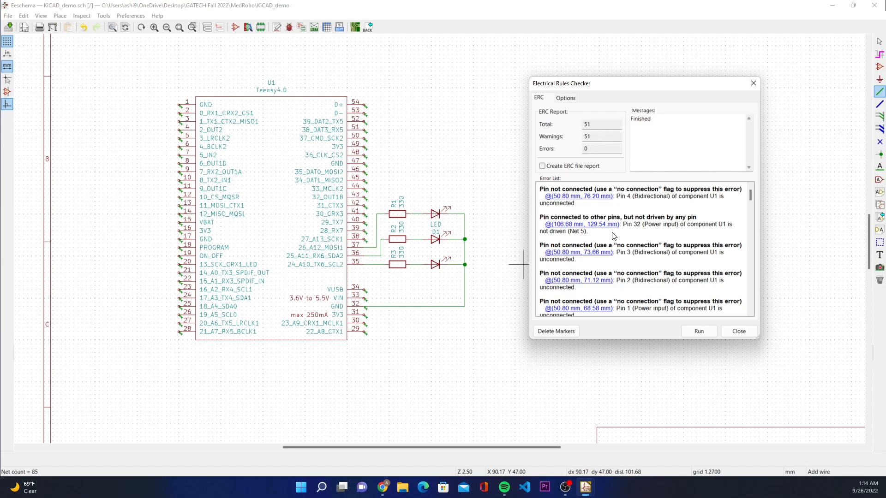
{"action": "double_click", "coordinate": [587, 135]}
{"action": "left_click", "coordinate": [670, 251]}
{"action": "scroll", "coordinate": [651, 213], "scroll_direction": "down", "scroll_amount": 10}
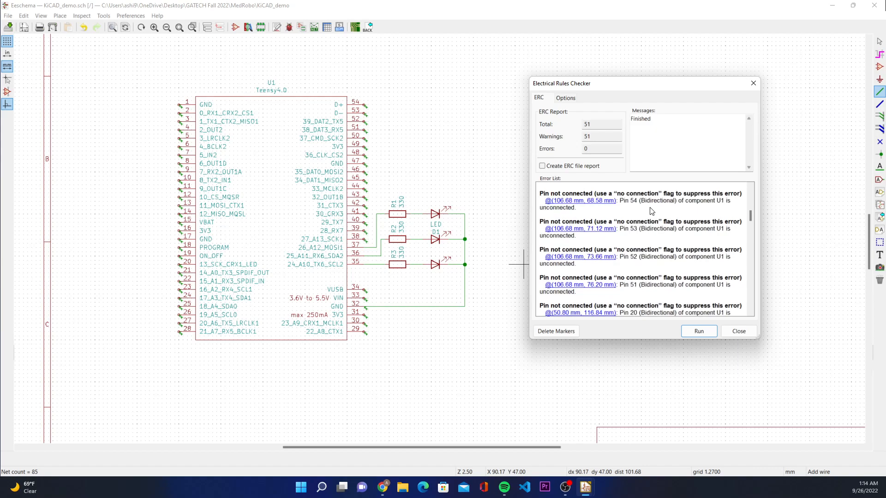
{"action": "scroll", "coordinate": [650, 206], "scroll_direction": "down", "scroll_amount": 3}
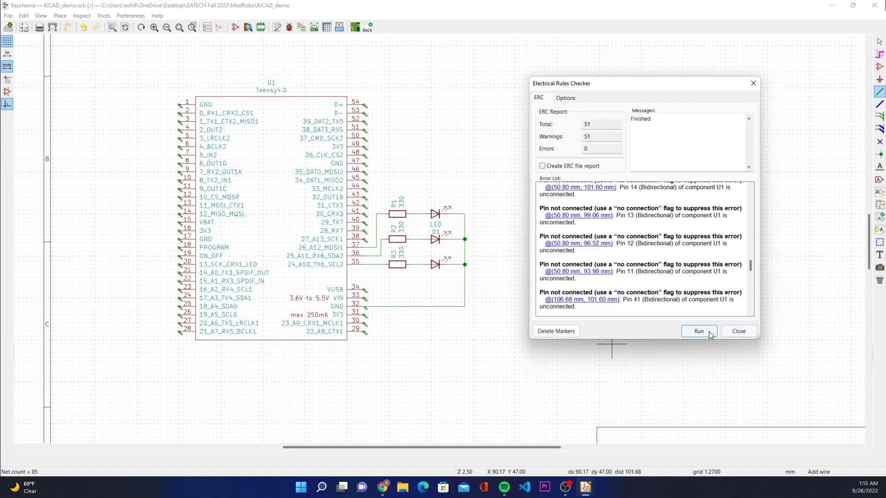
{"action": "left_click", "coordinate": [738, 332]}
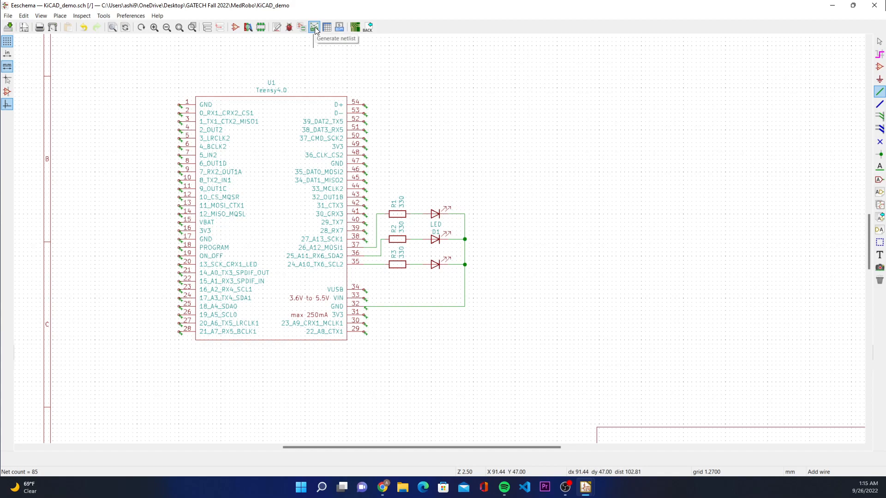
Step: Generate a Pcbnew netlist in the default format and save it as KiCAD_demo.net in the KiCAD_demo folder
{"action": "left_click", "coordinate": [369, 249]}
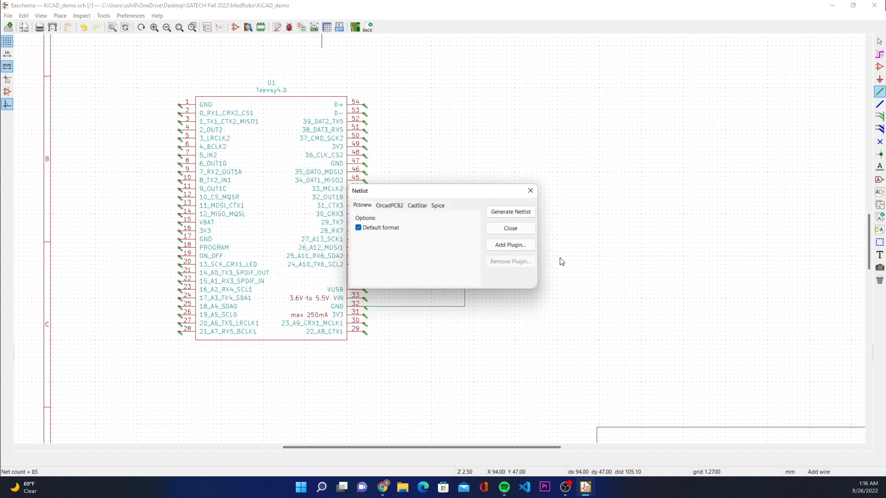
{"action": "left_click", "coordinate": [519, 212]}
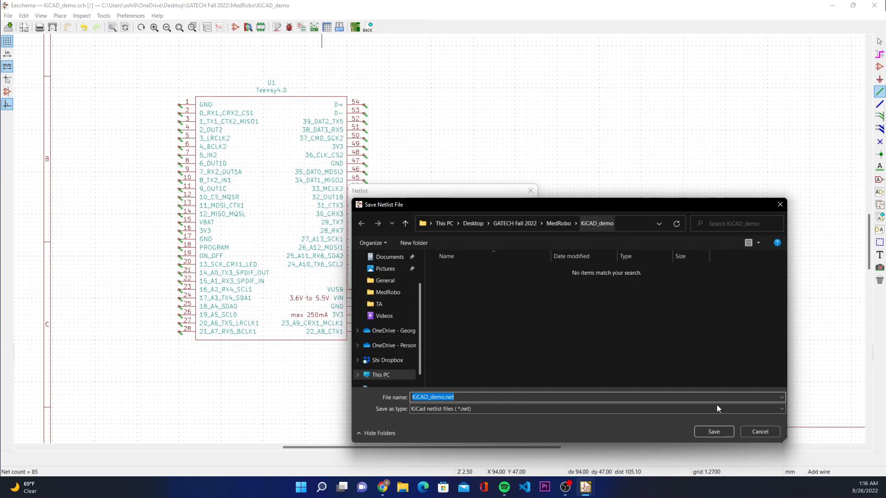
{"action": "left_click", "coordinate": [713, 430]}
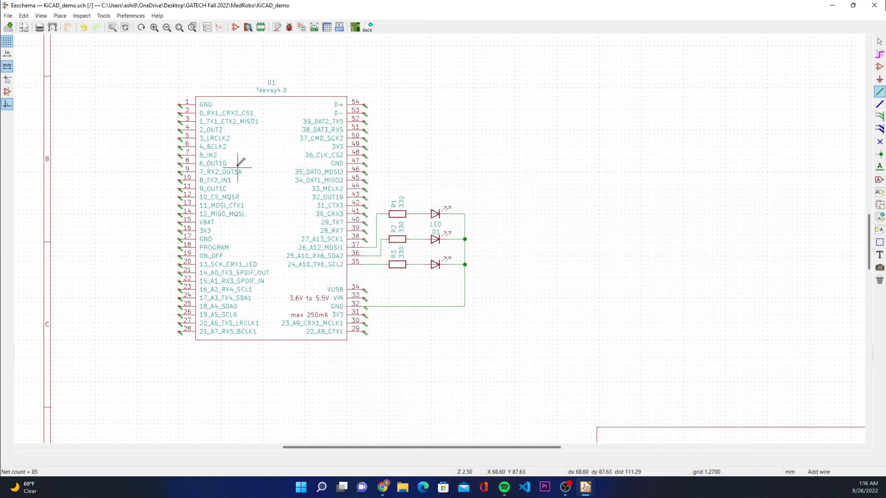